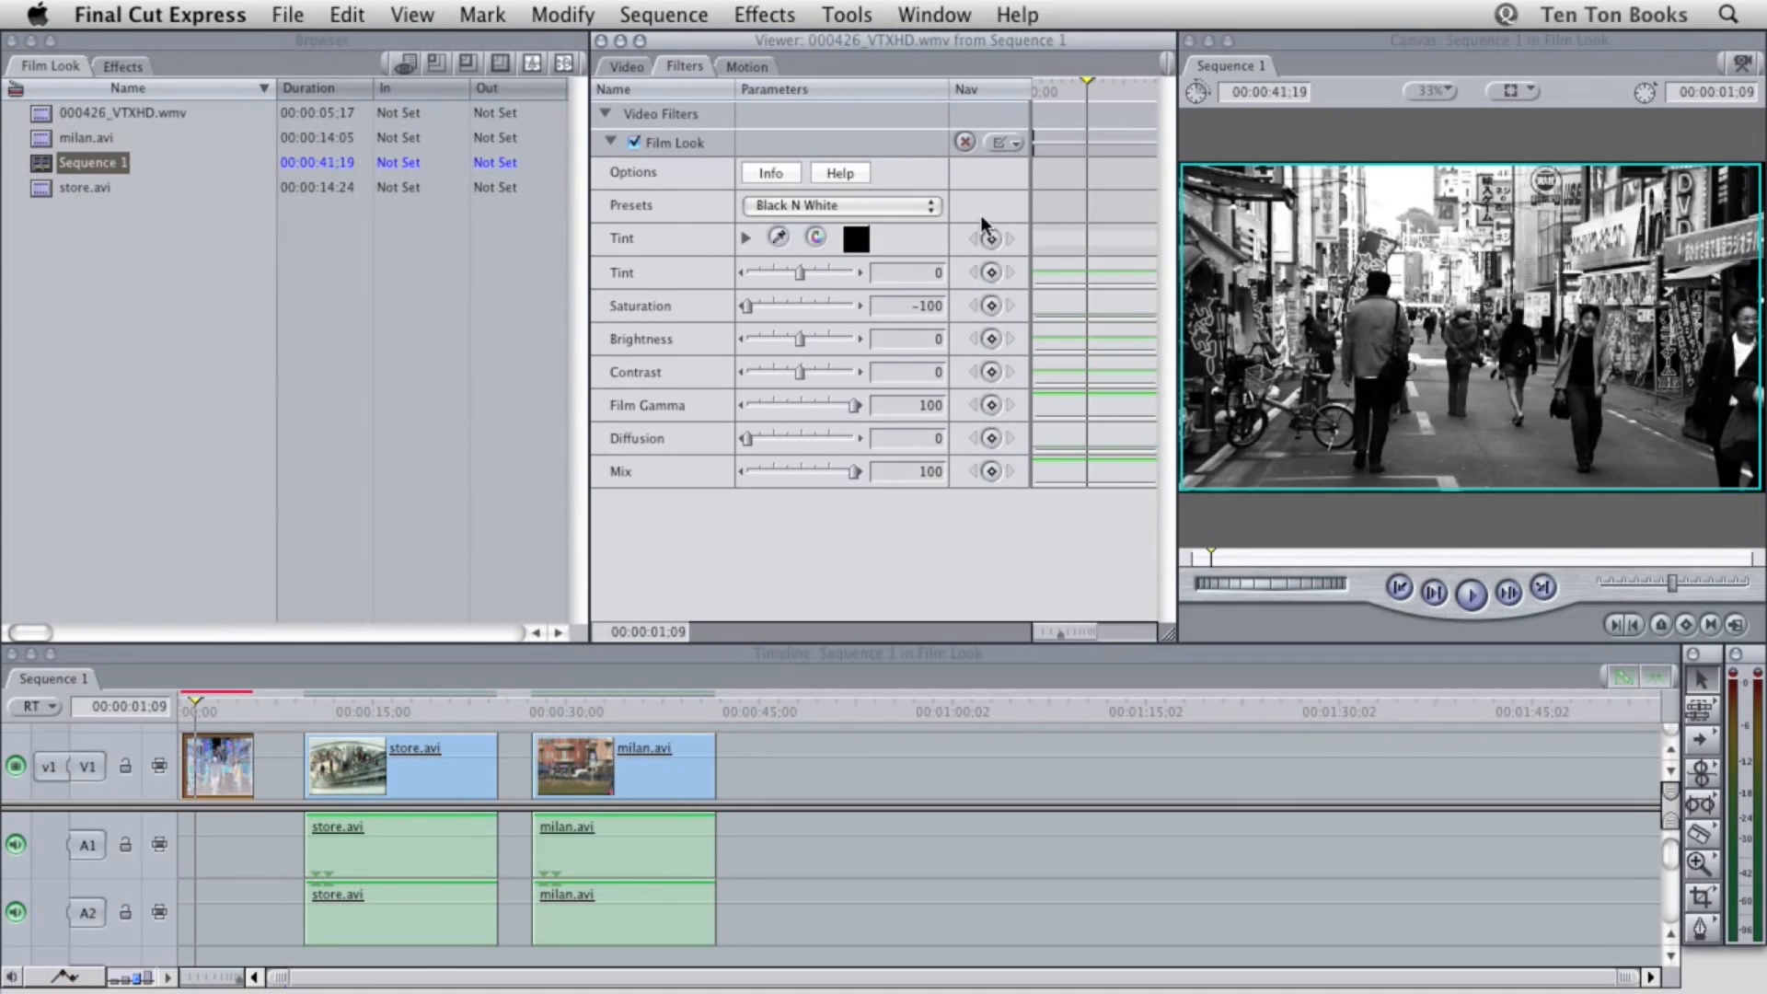
# Try the Film Noir, Heat and Ice presets on the Film Look filter, and reset the filter to its defaults
pyautogui.click(904, 211)
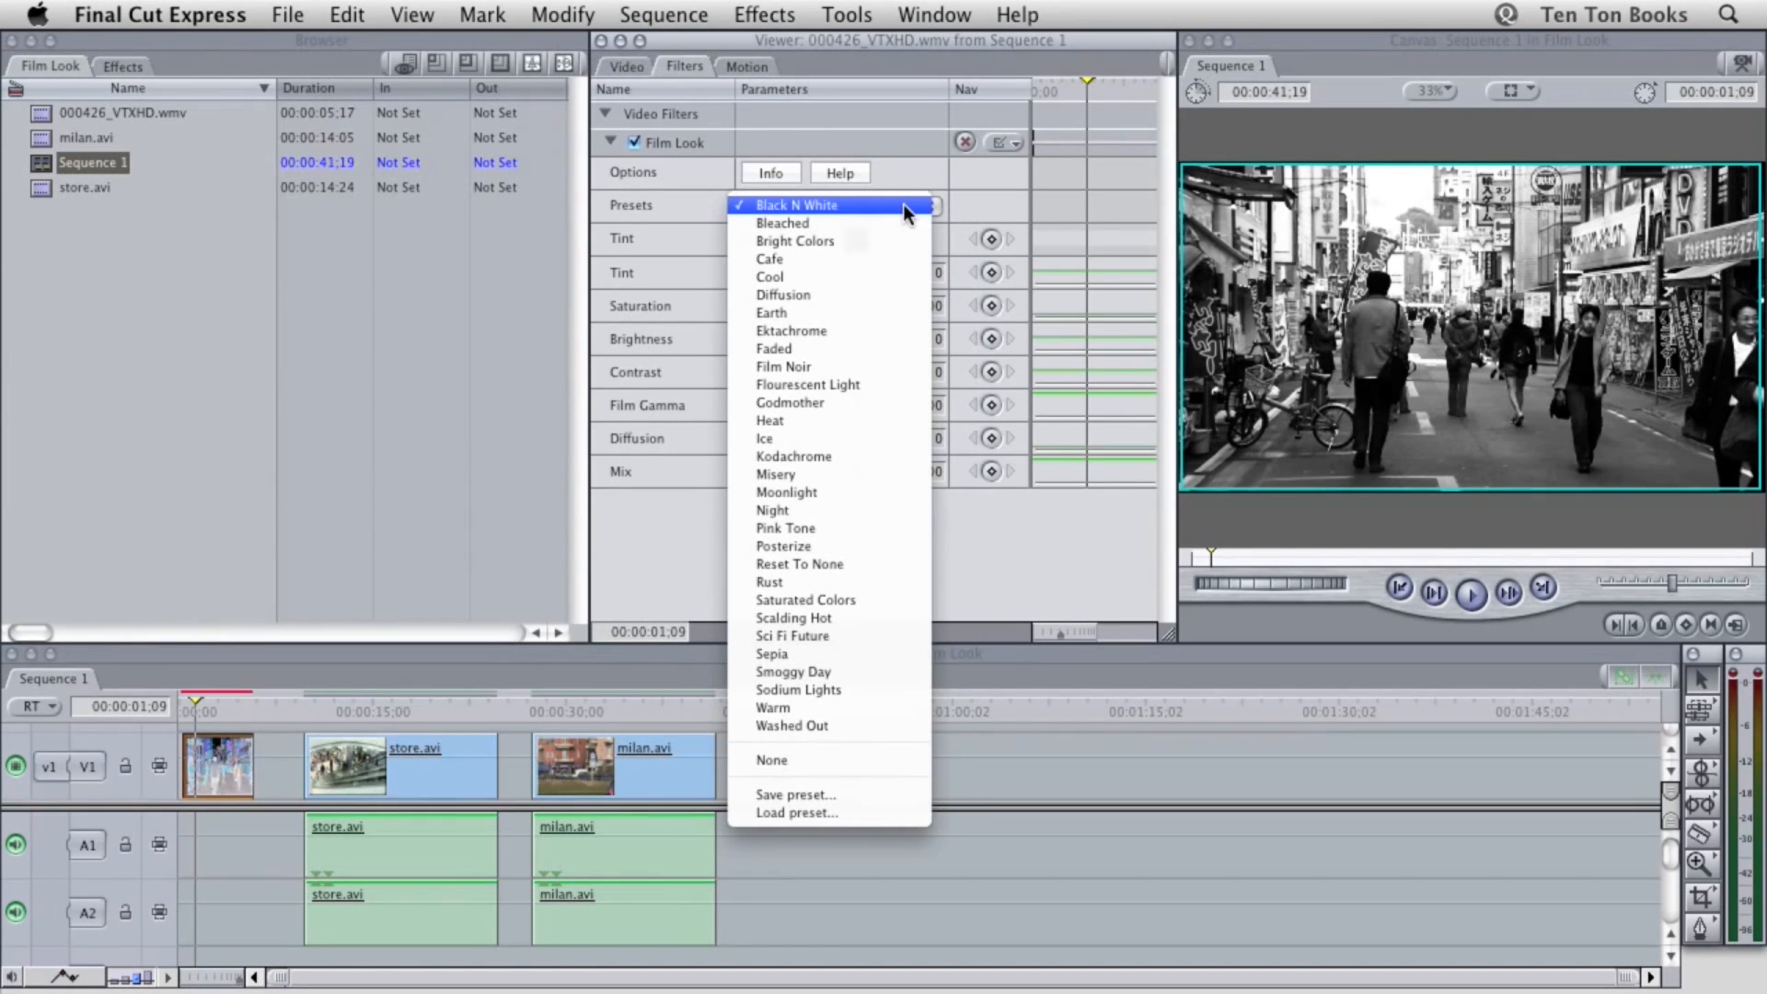
pyautogui.click(827, 366)
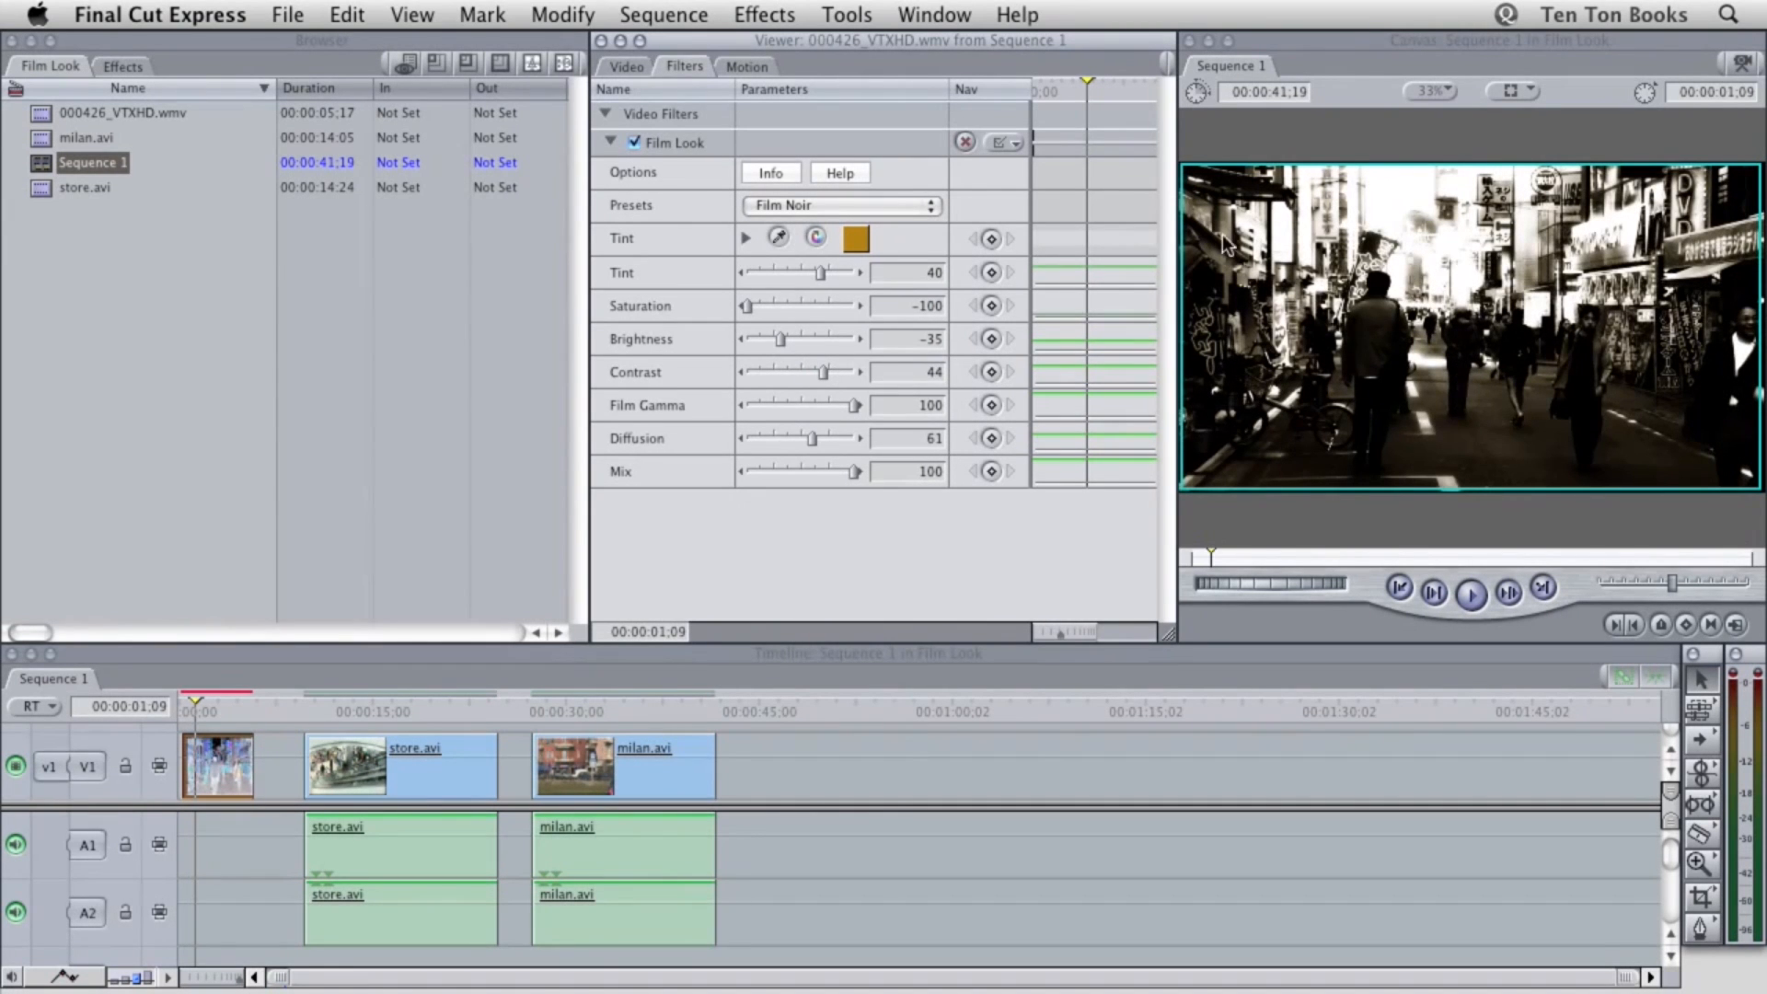
pyautogui.click(875, 206)
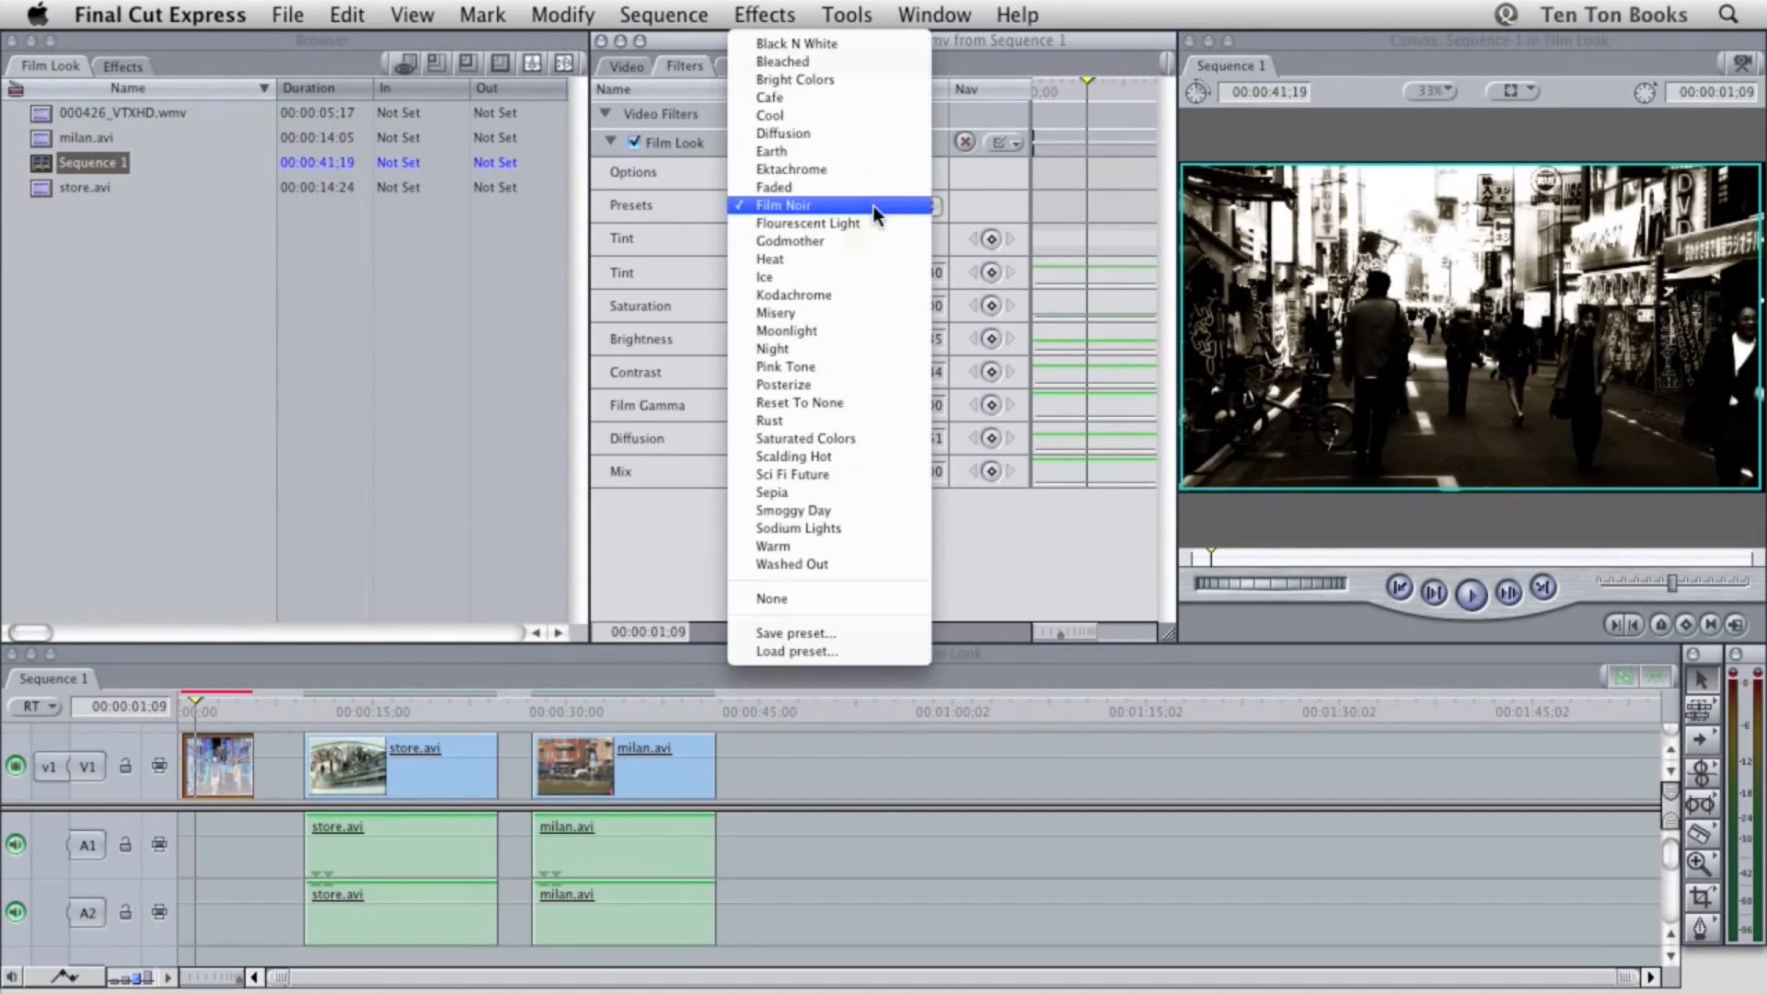
pyautogui.click(837, 258)
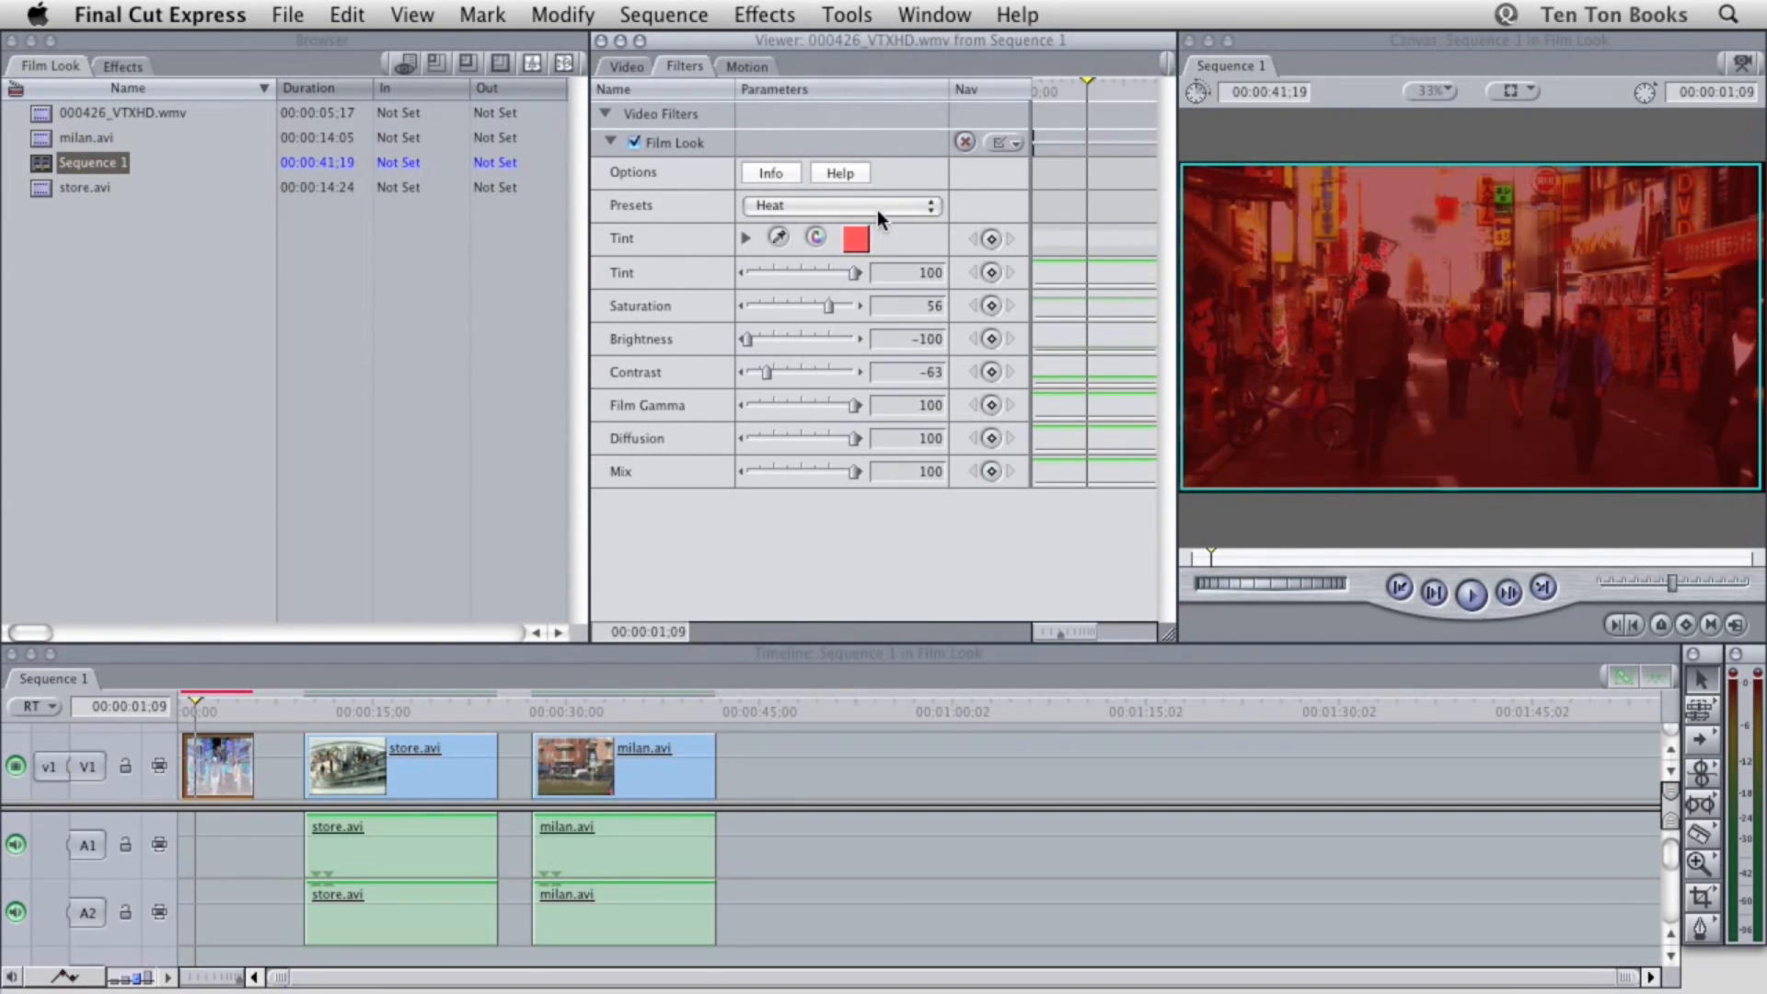
pyautogui.click(876, 207)
pyautogui.click(856, 229)
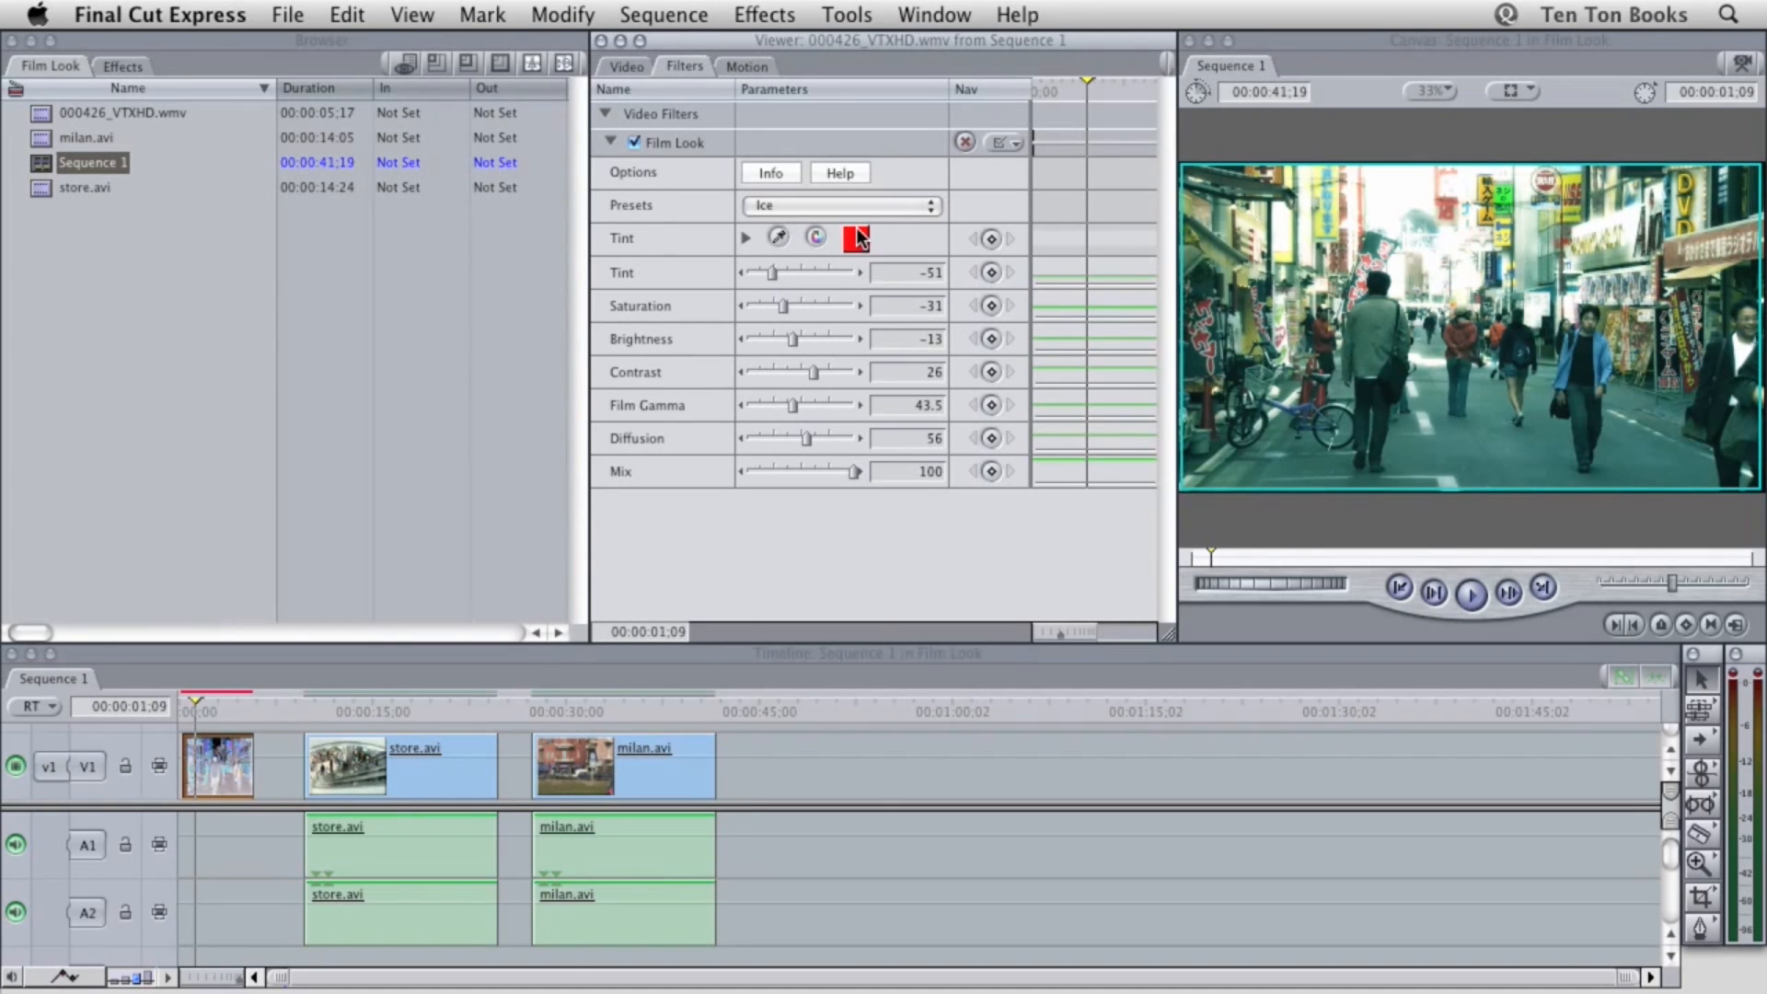
pyautogui.click(964, 143)
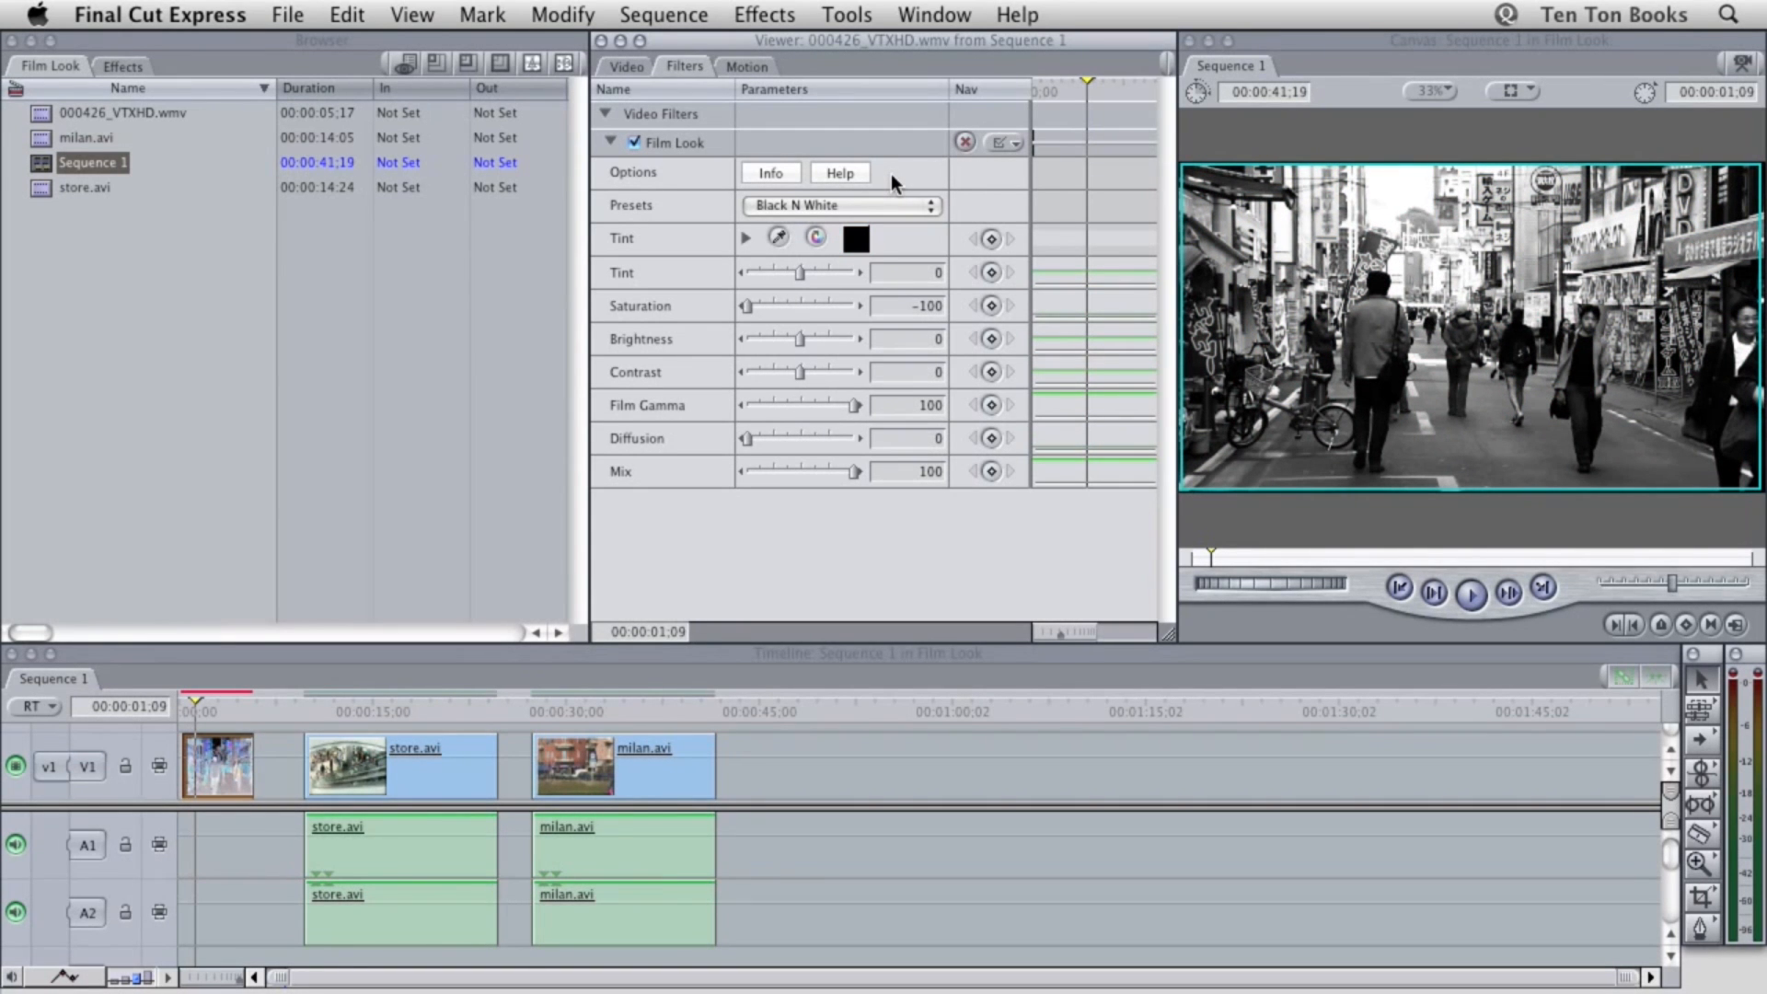
# Disable the Film Look filter and enable it again to compare the clip with and without the effect
pyautogui.click(634, 142)
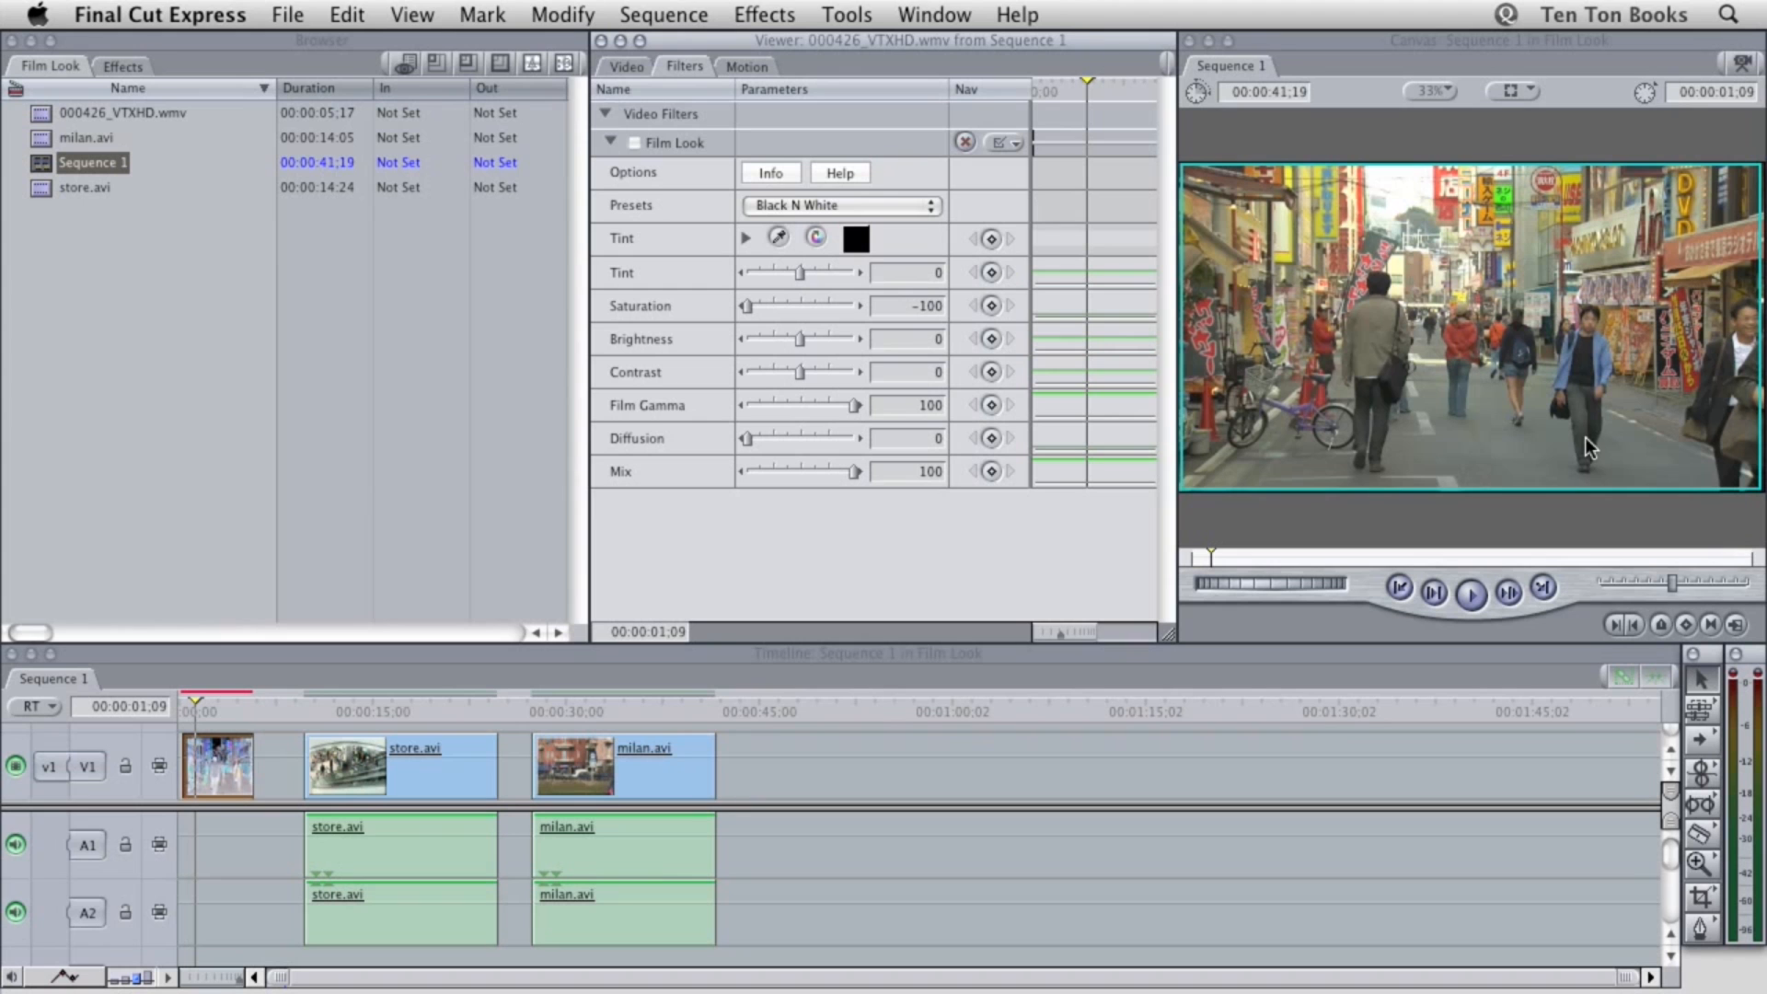
pyautogui.click(677, 142)
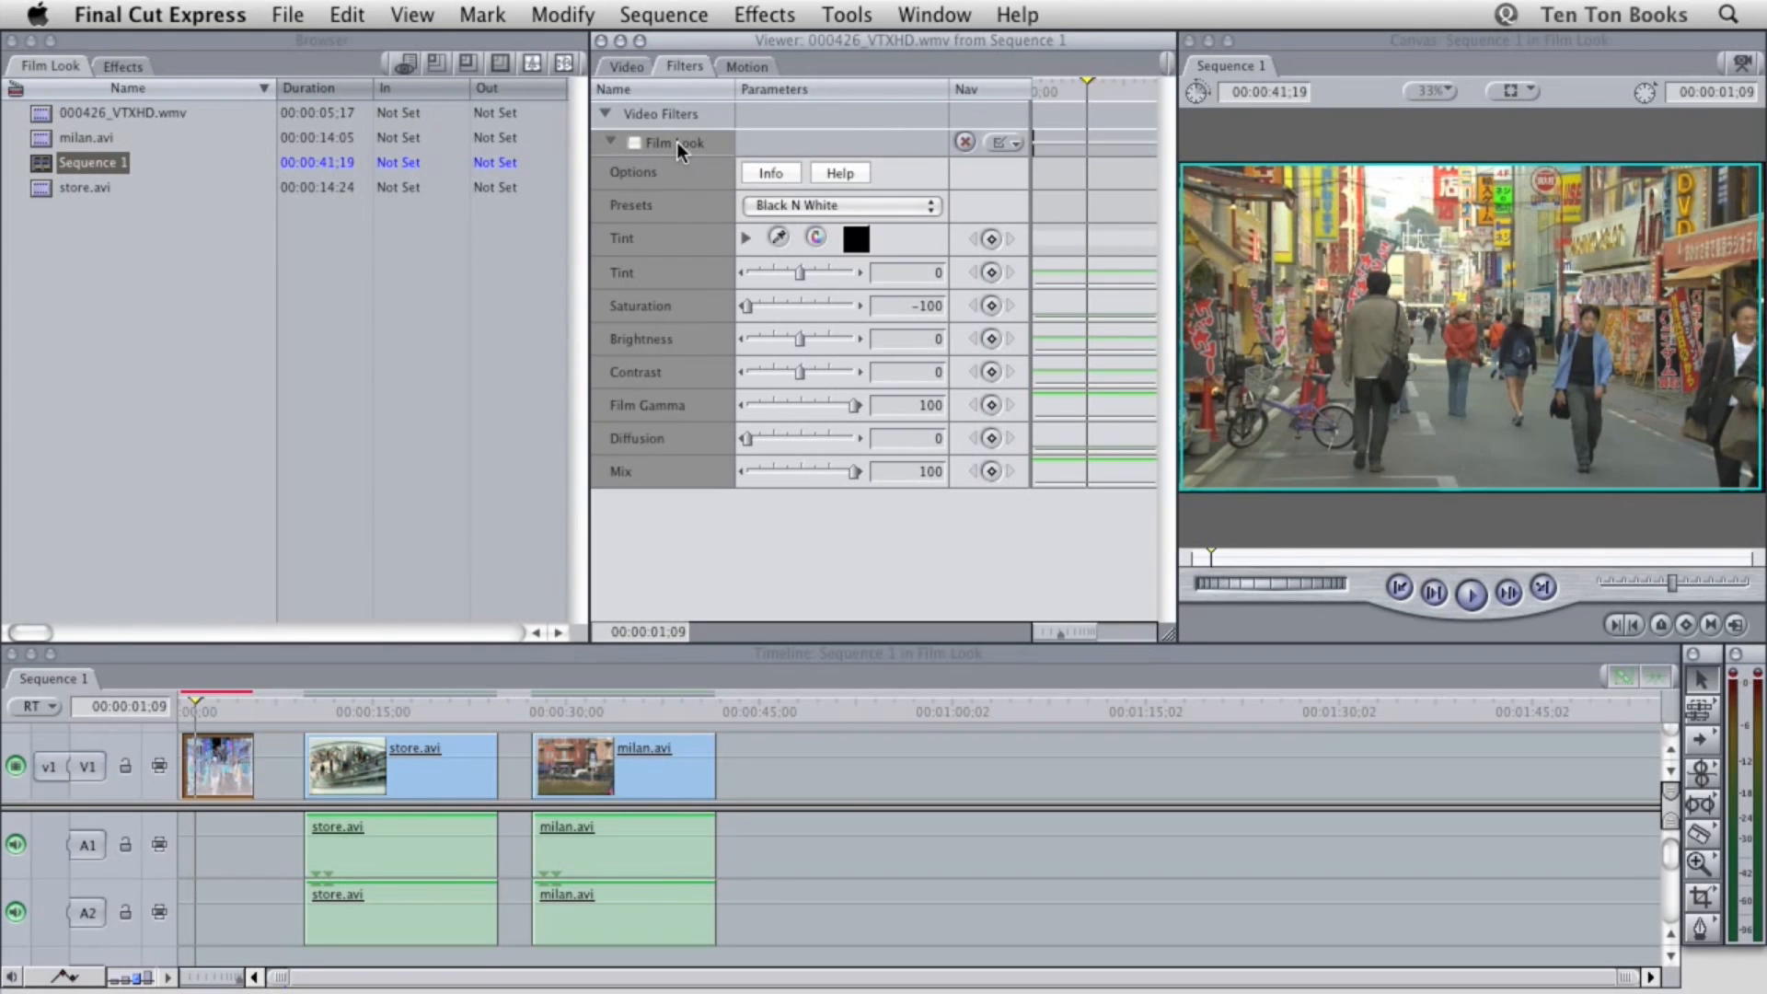
pyautogui.click(634, 143)
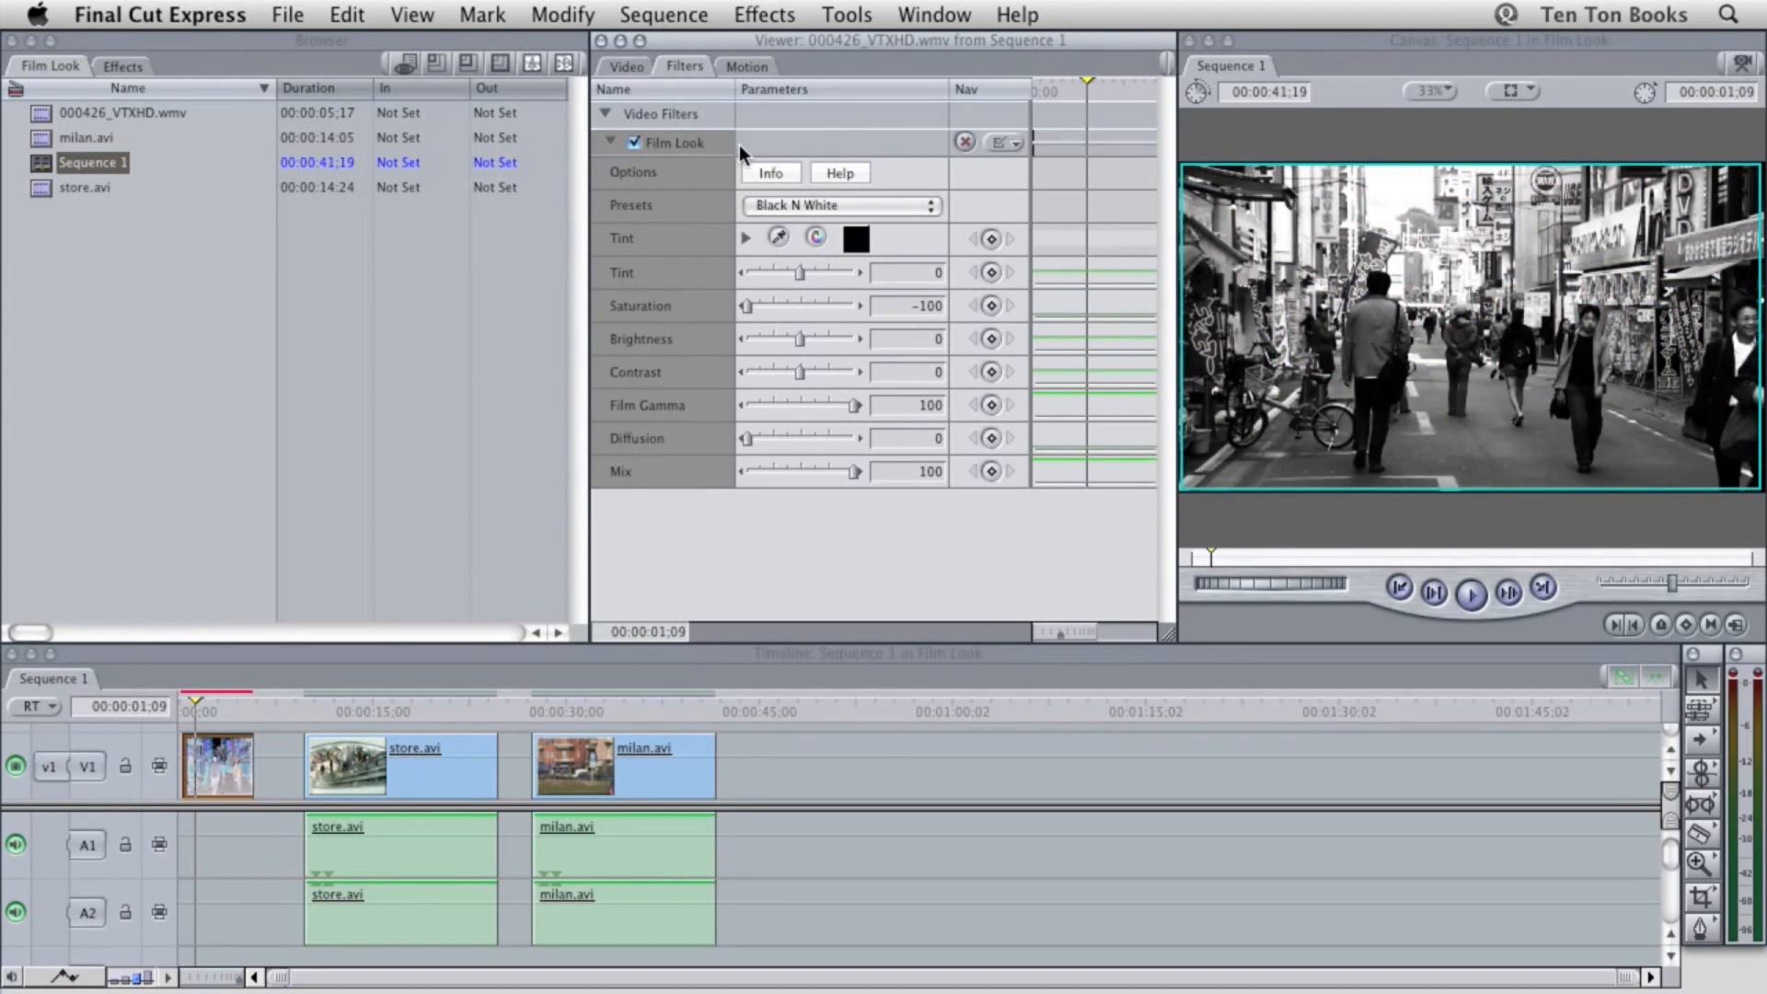
pyautogui.click(801, 517)
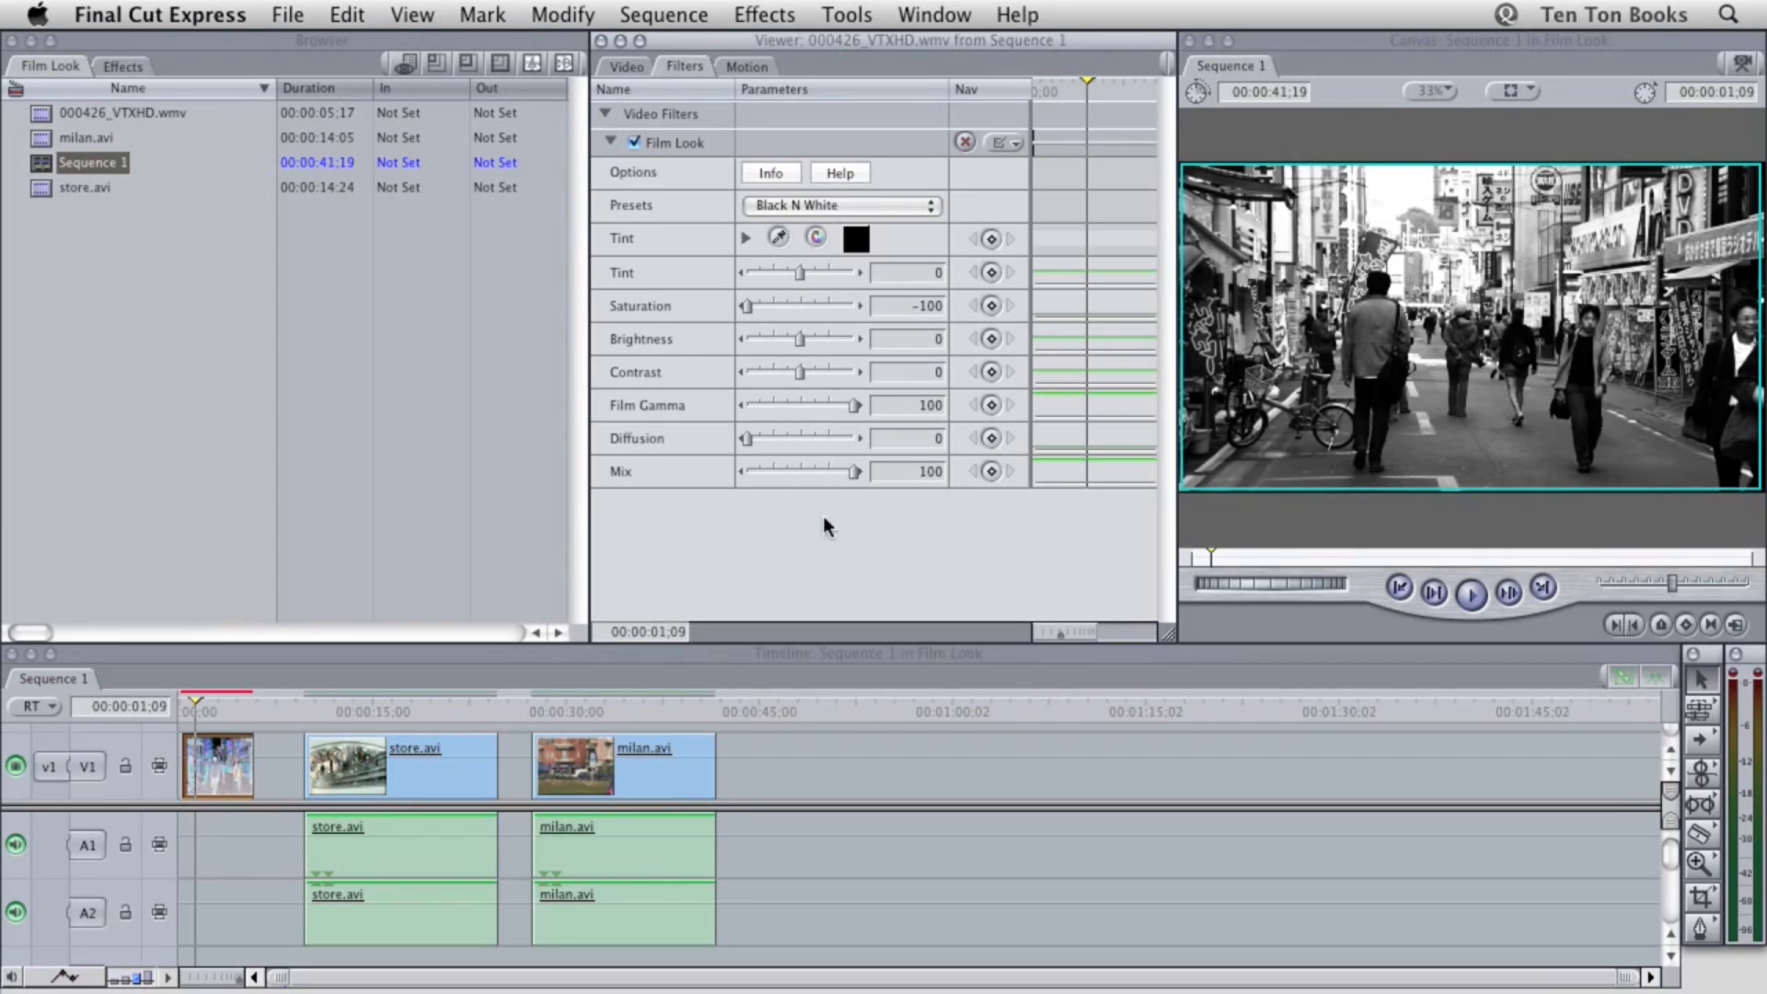
# Change the Film Look filter's tint color to a bright orange
pyautogui.click(852, 237)
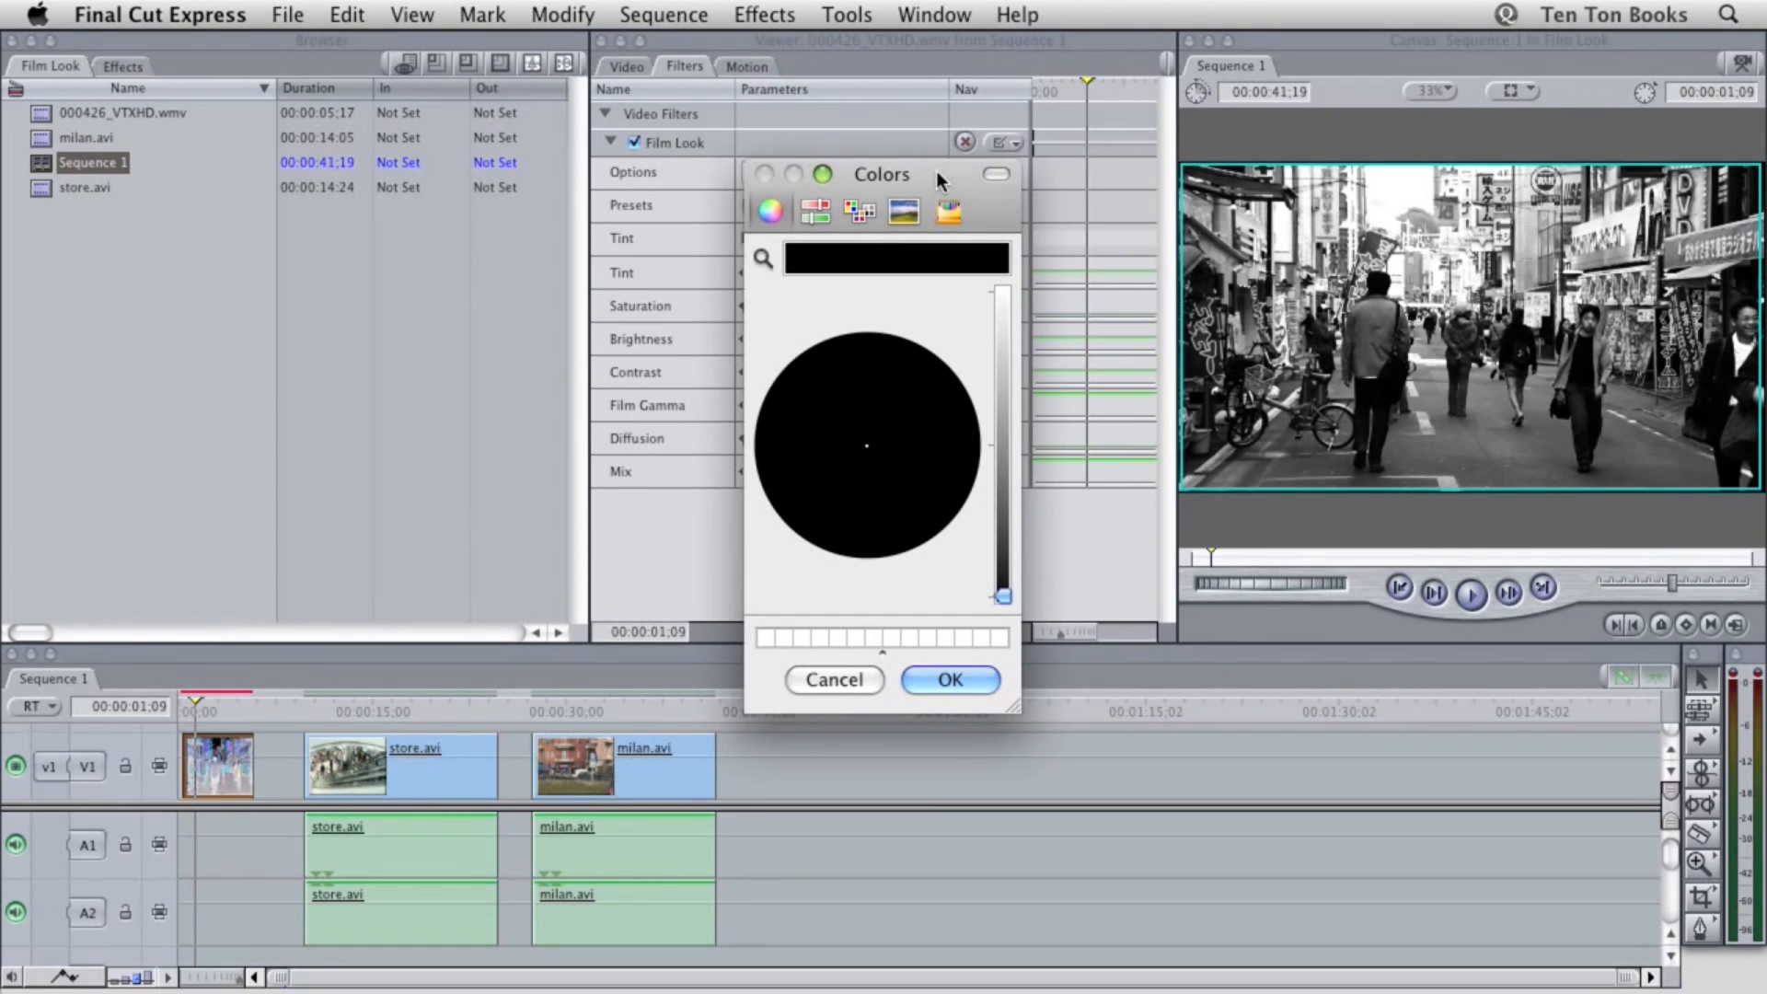
pyautogui.moveTo(1002, 594); pyautogui.dragTo(996, 300)
pyautogui.click(953, 405)
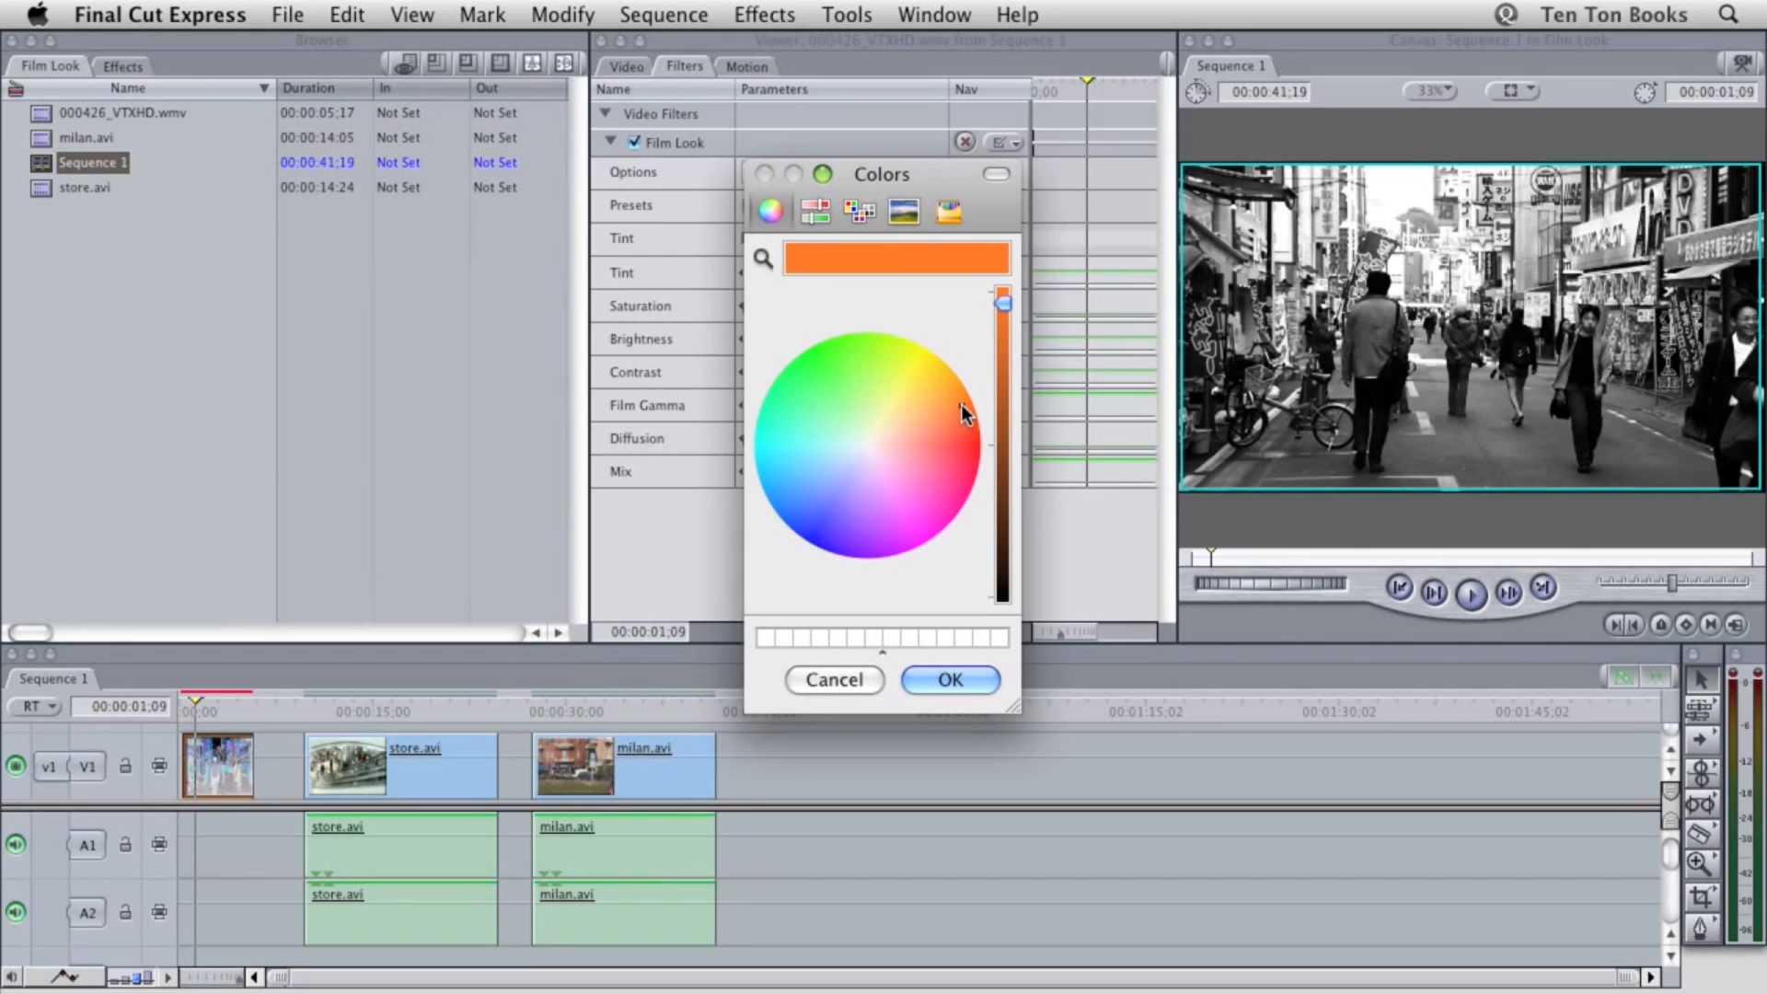
pyautogui.click(950, 681)
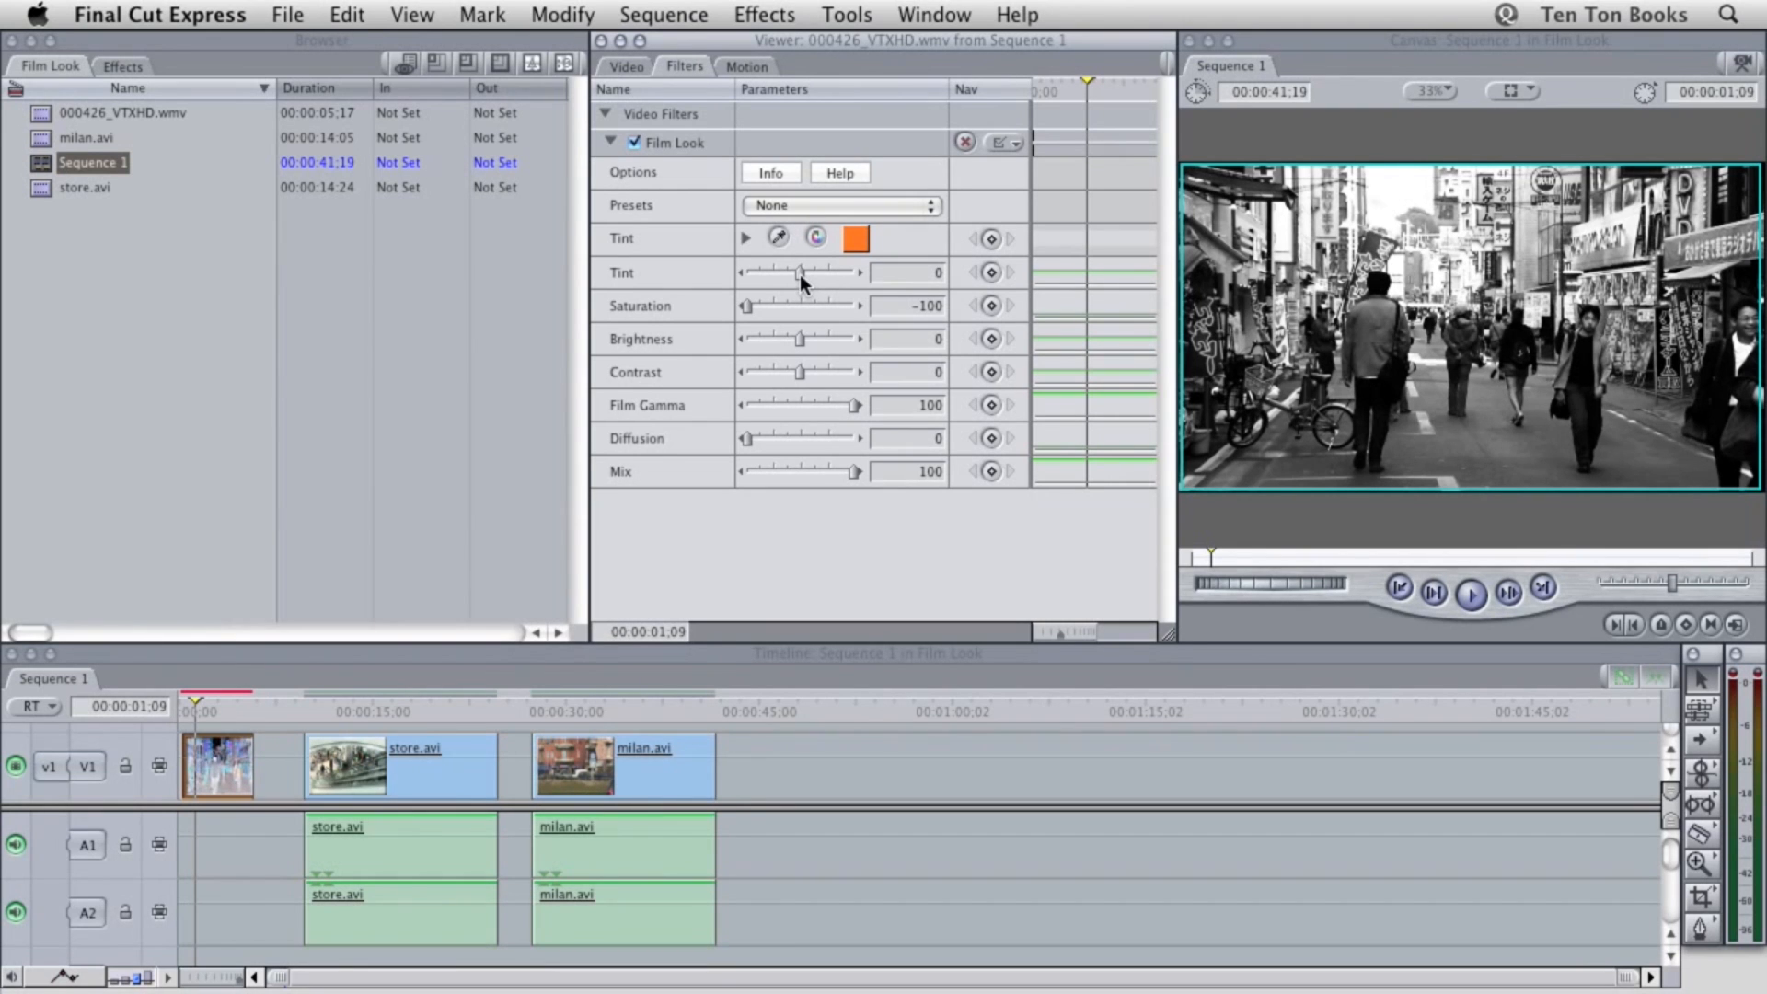
# Try stronger and weaker tint amounts on the Film Look filter, and set Tint to 20
pyautogui.moveTo(798, 273); pyautogui.dragTo(841, 270)
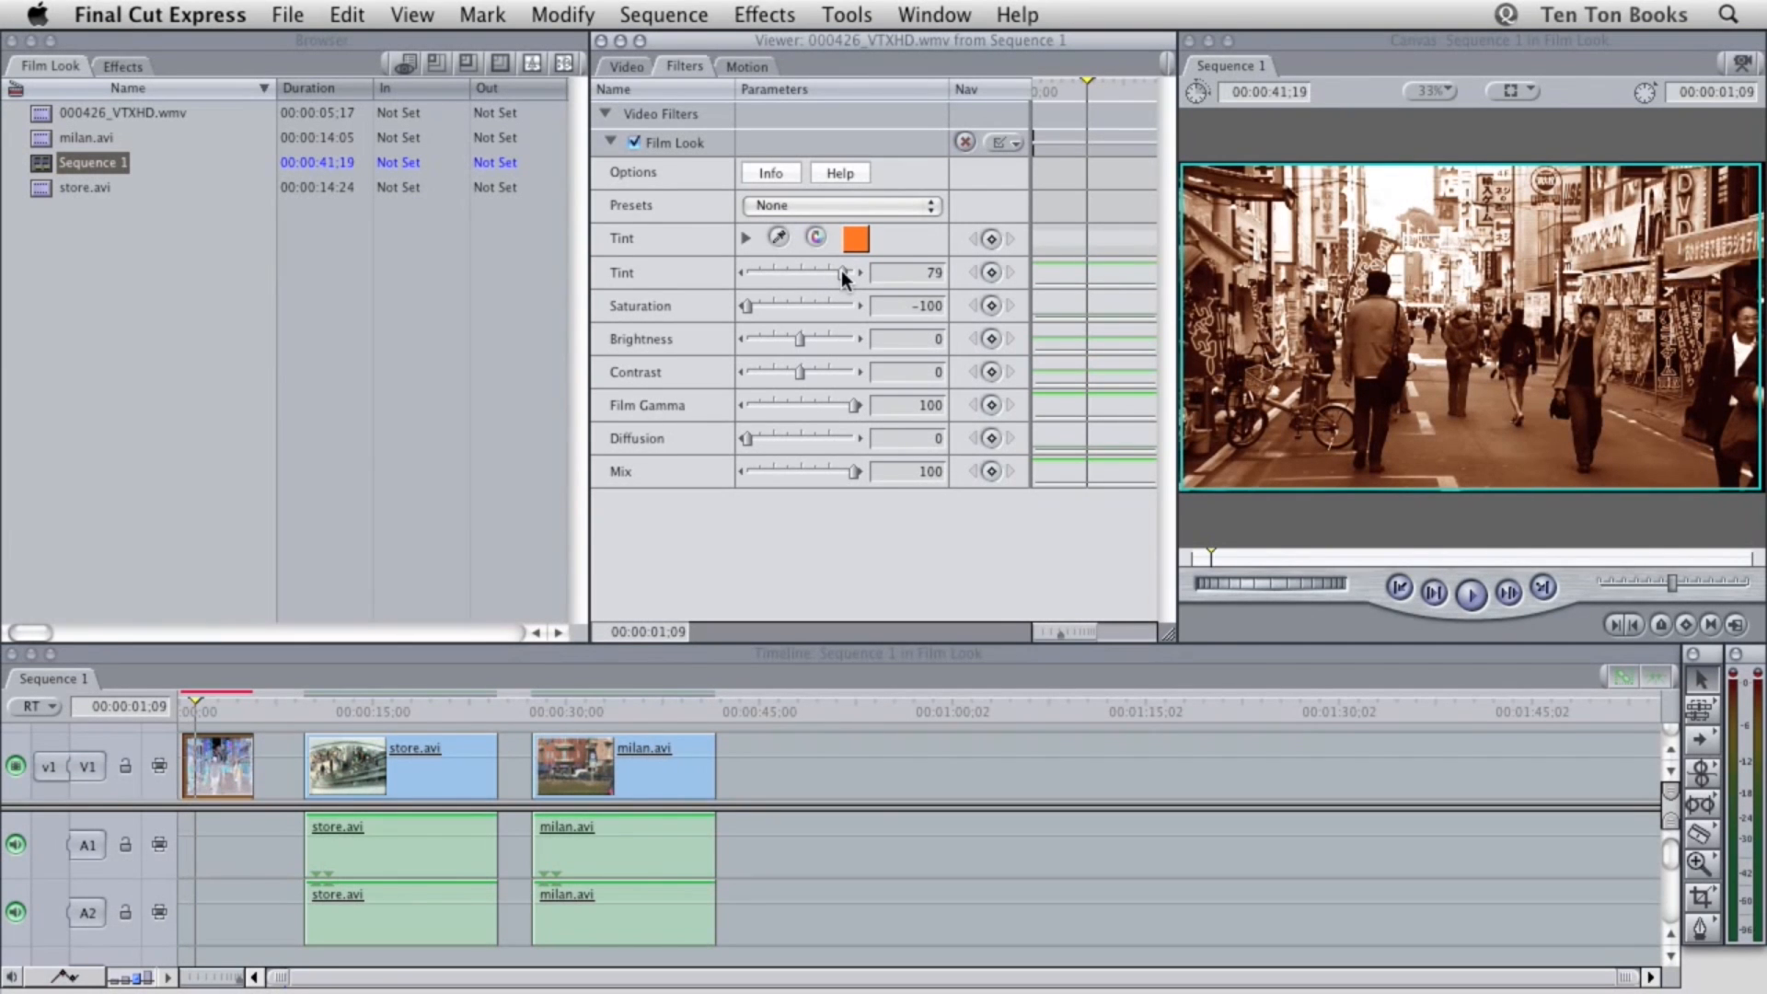
pyautogui.moveTo(841, 270); pyautogui.dragTo(858, 269)
pyautogui.click(795, 269)
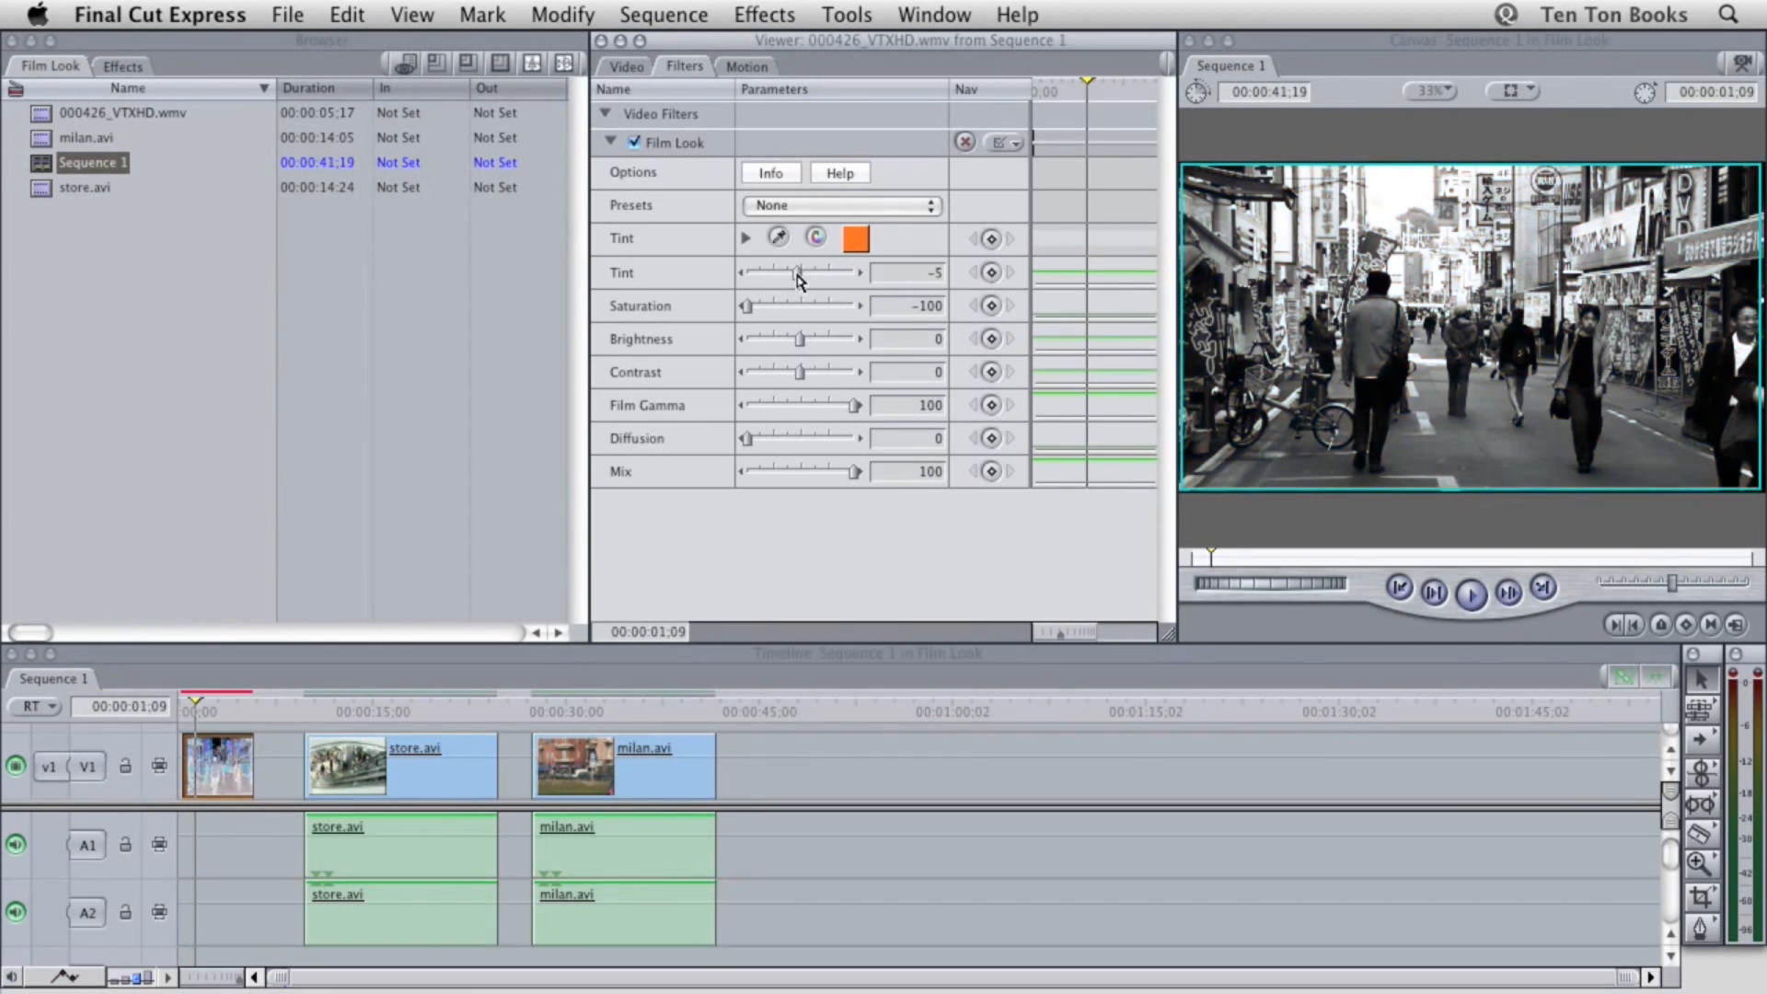
pyautogui.moveTo(791, 272); pyautogui.dragTo(754, 267)
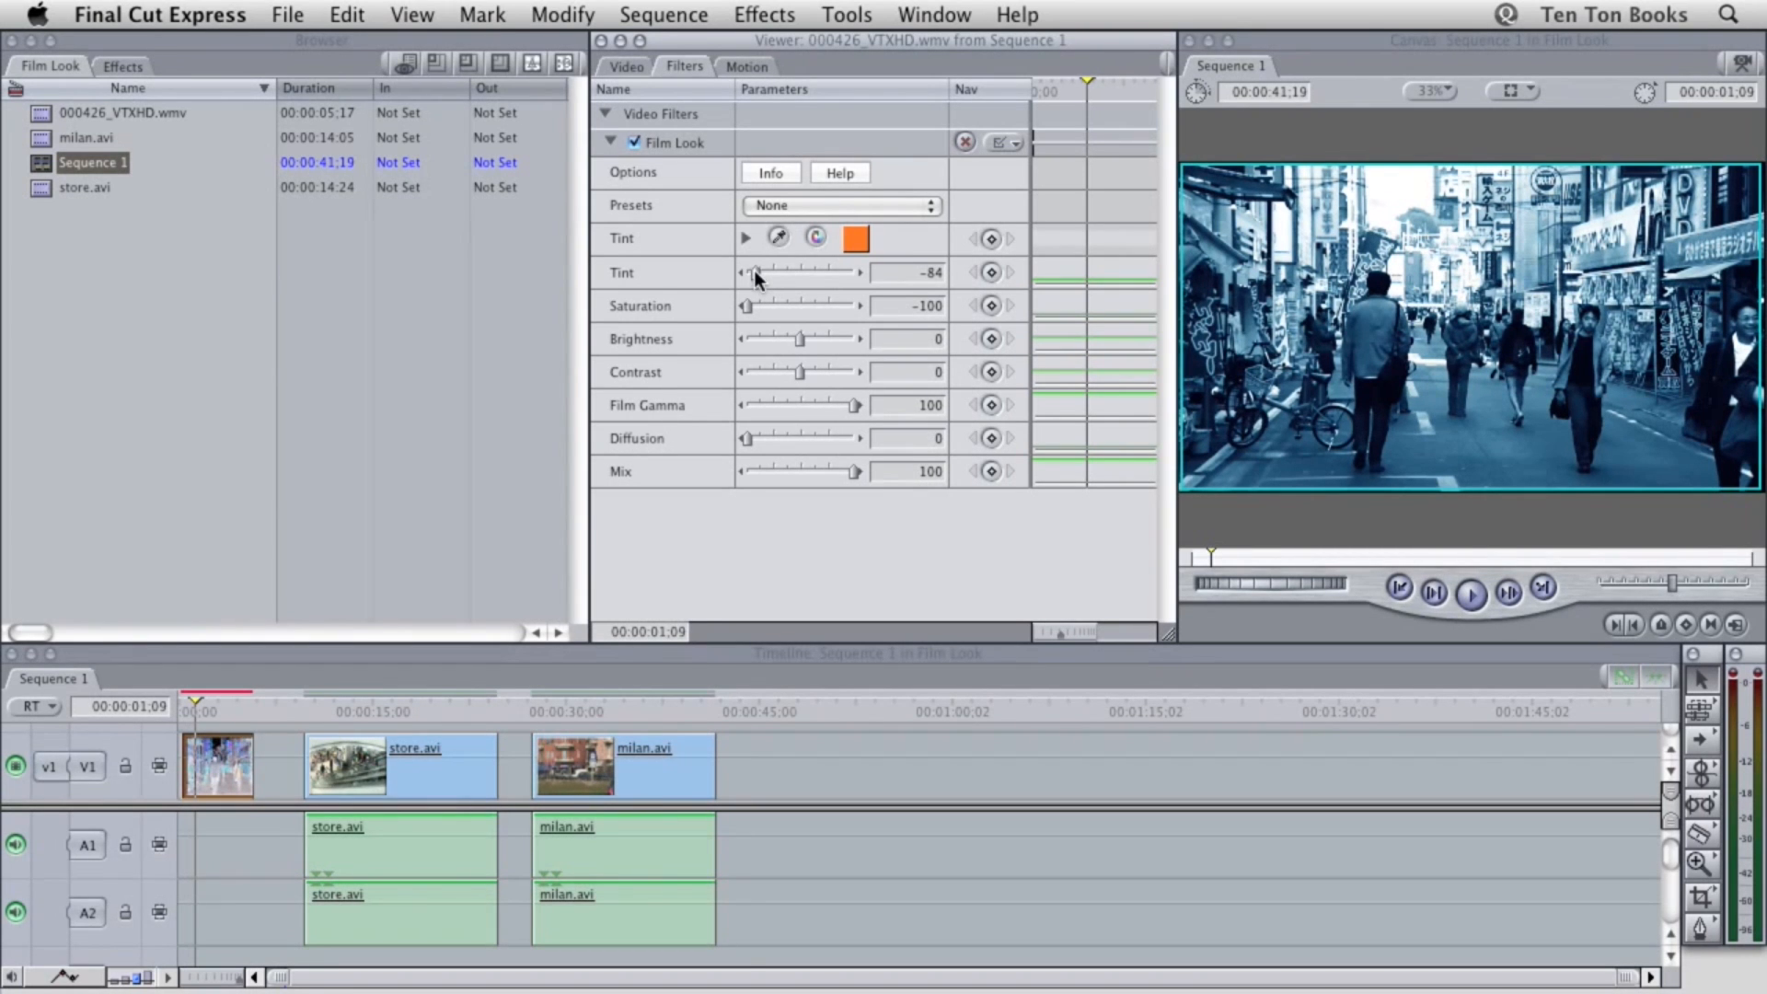
pyautogui.click(926, 274)
pyautogui.write('20')
# Try high and low saturation levels on the Film Look filter, and set Saturation to -40
pyautogui.click(904, 305)
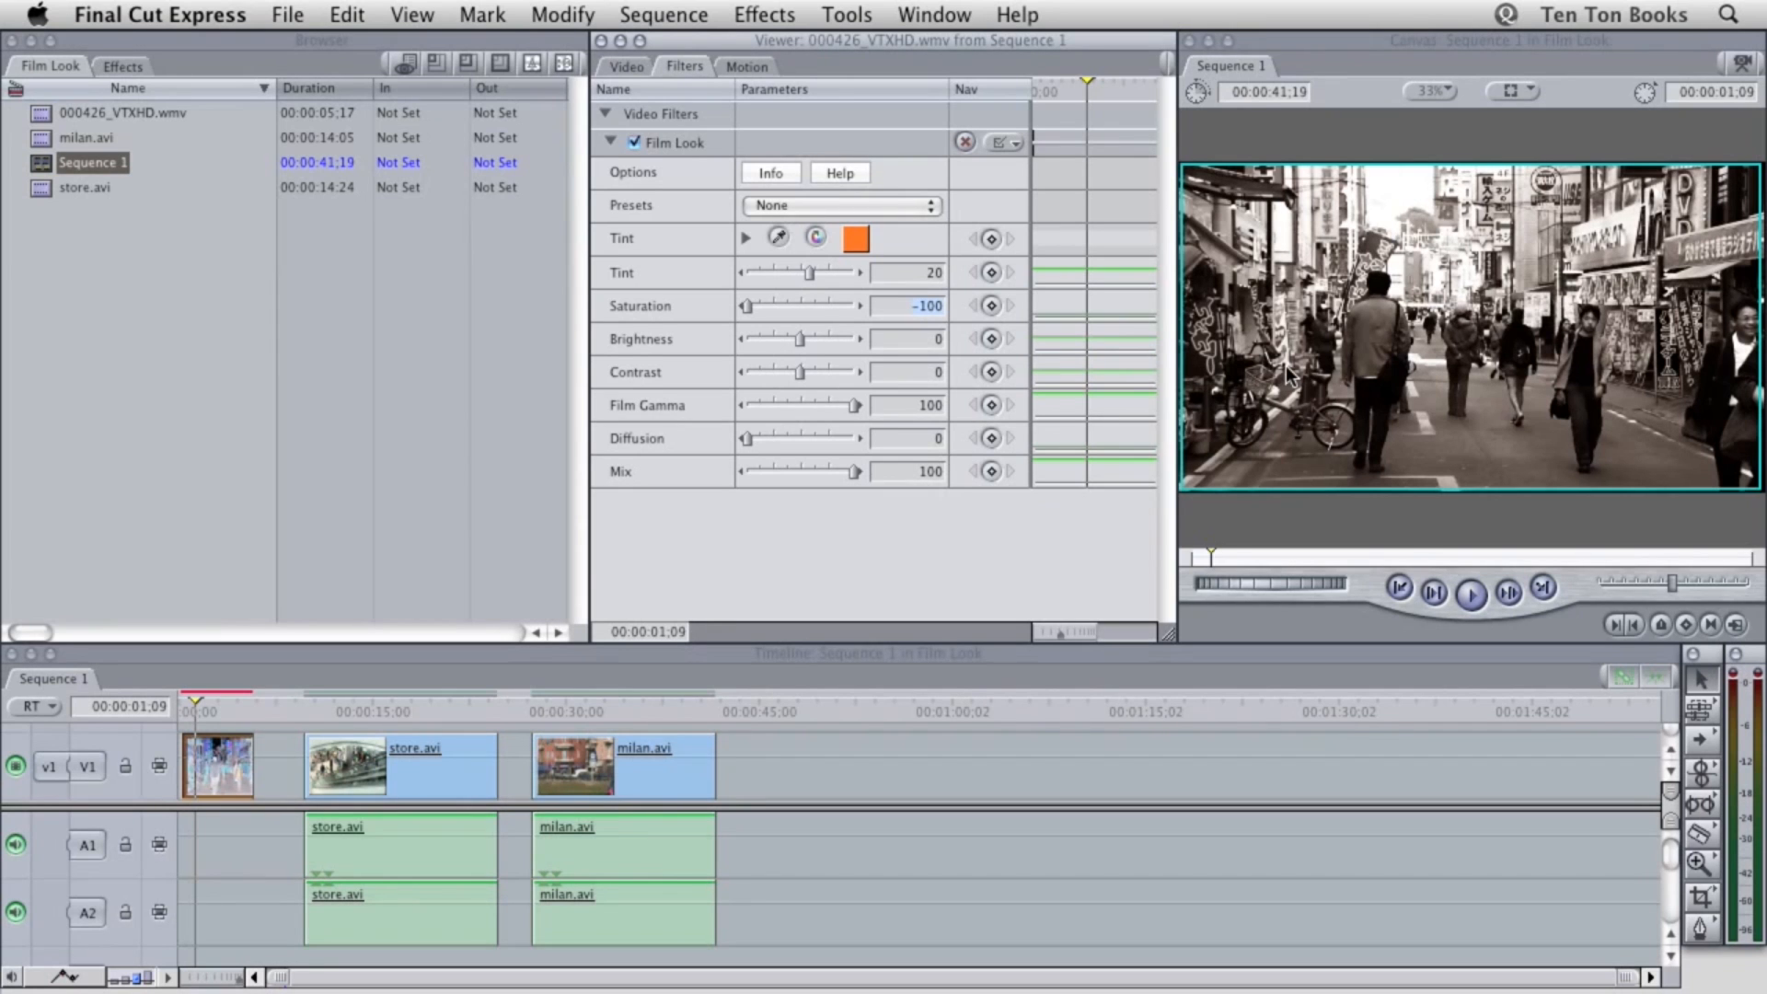
pyautogui.click(747, 307)
pyautogui.moveTo(748, 304); pyautogui.dragTo(831, 305)
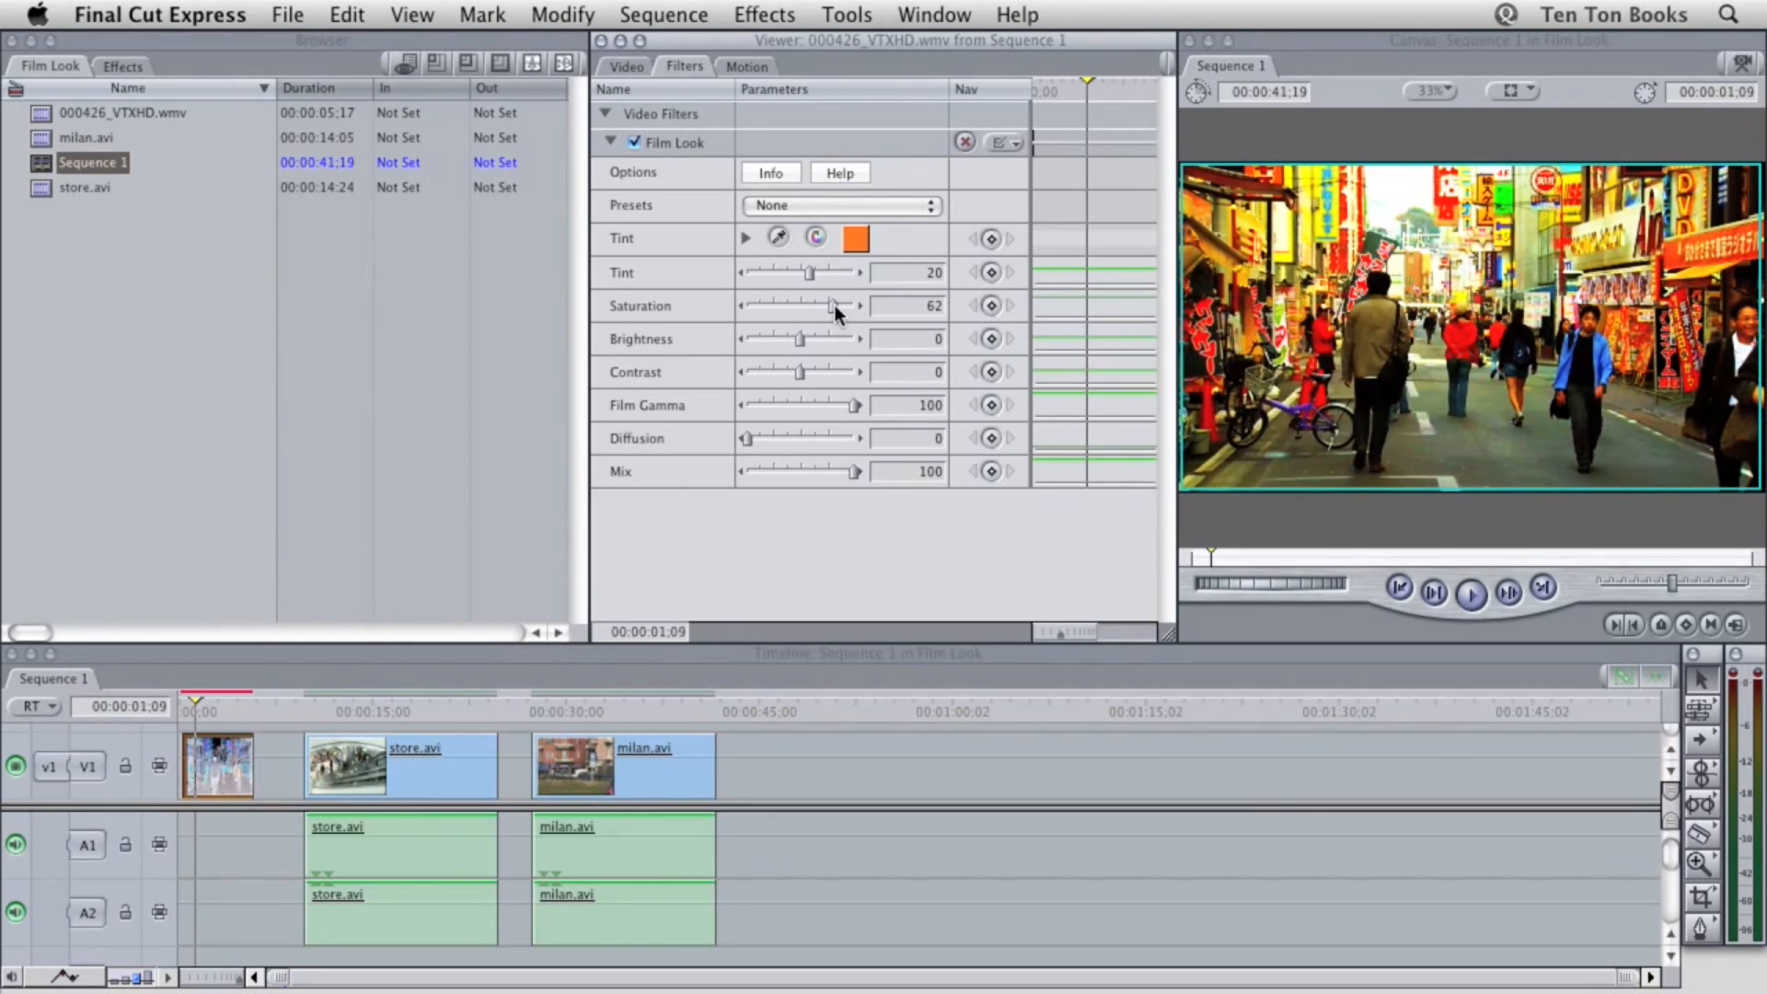
pyautogui.moveTo(831, 305); pyautogui.dragTo(748, 304)
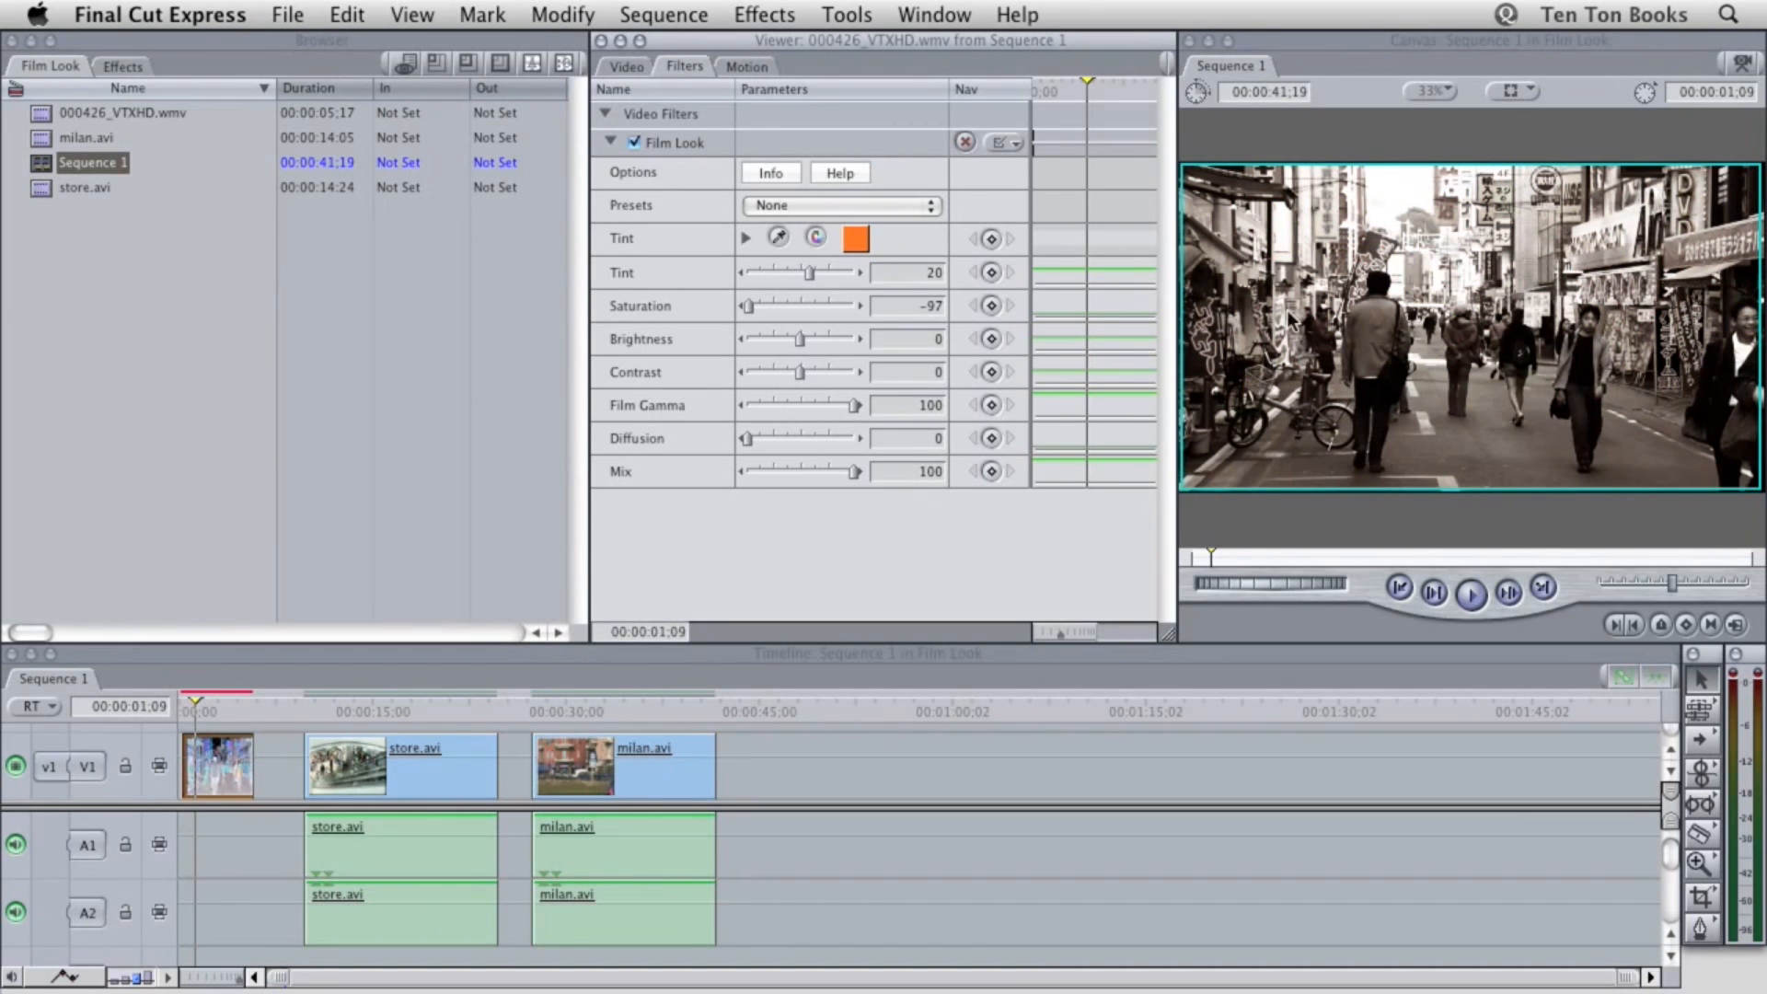
pyautogui.click(900, 306)
pyautogui.write('-40')
pyautogui.press('Tab')
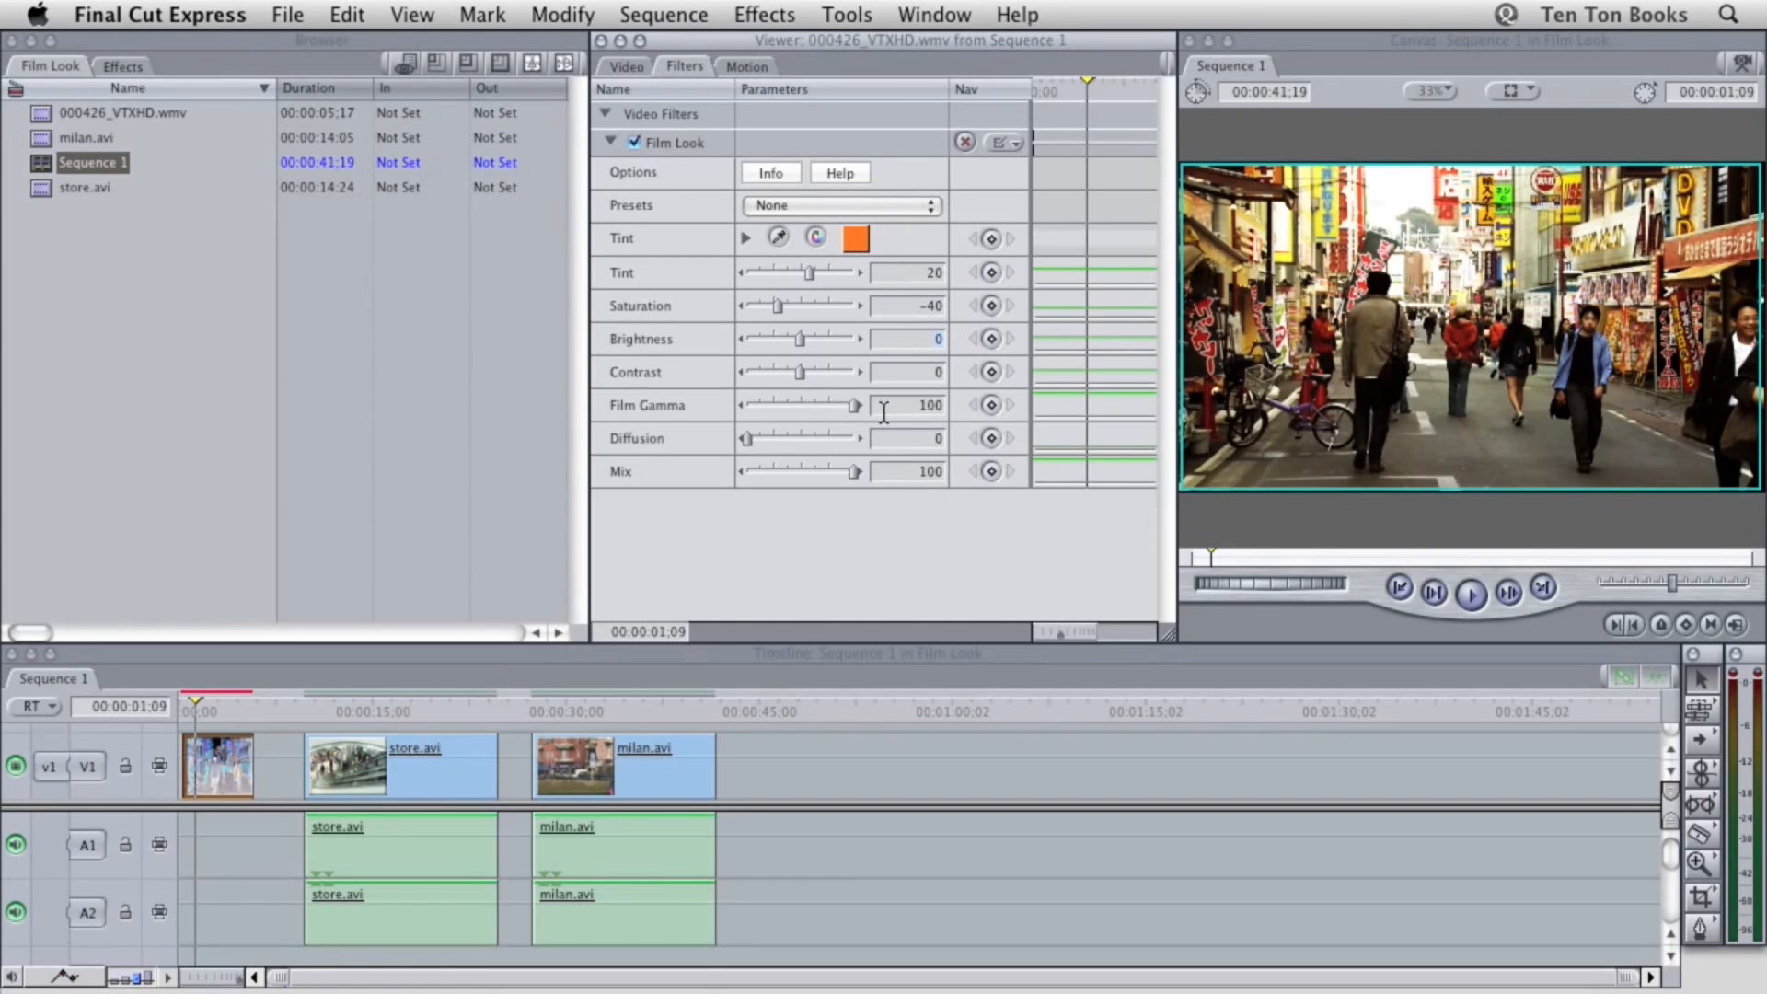
# Set the Film Look filter's Film Gamma to 70 and its Diffusion to 10
pyautogui.click(930, 405)
pyautogui.write('70')
pyautogui.press('Tab')
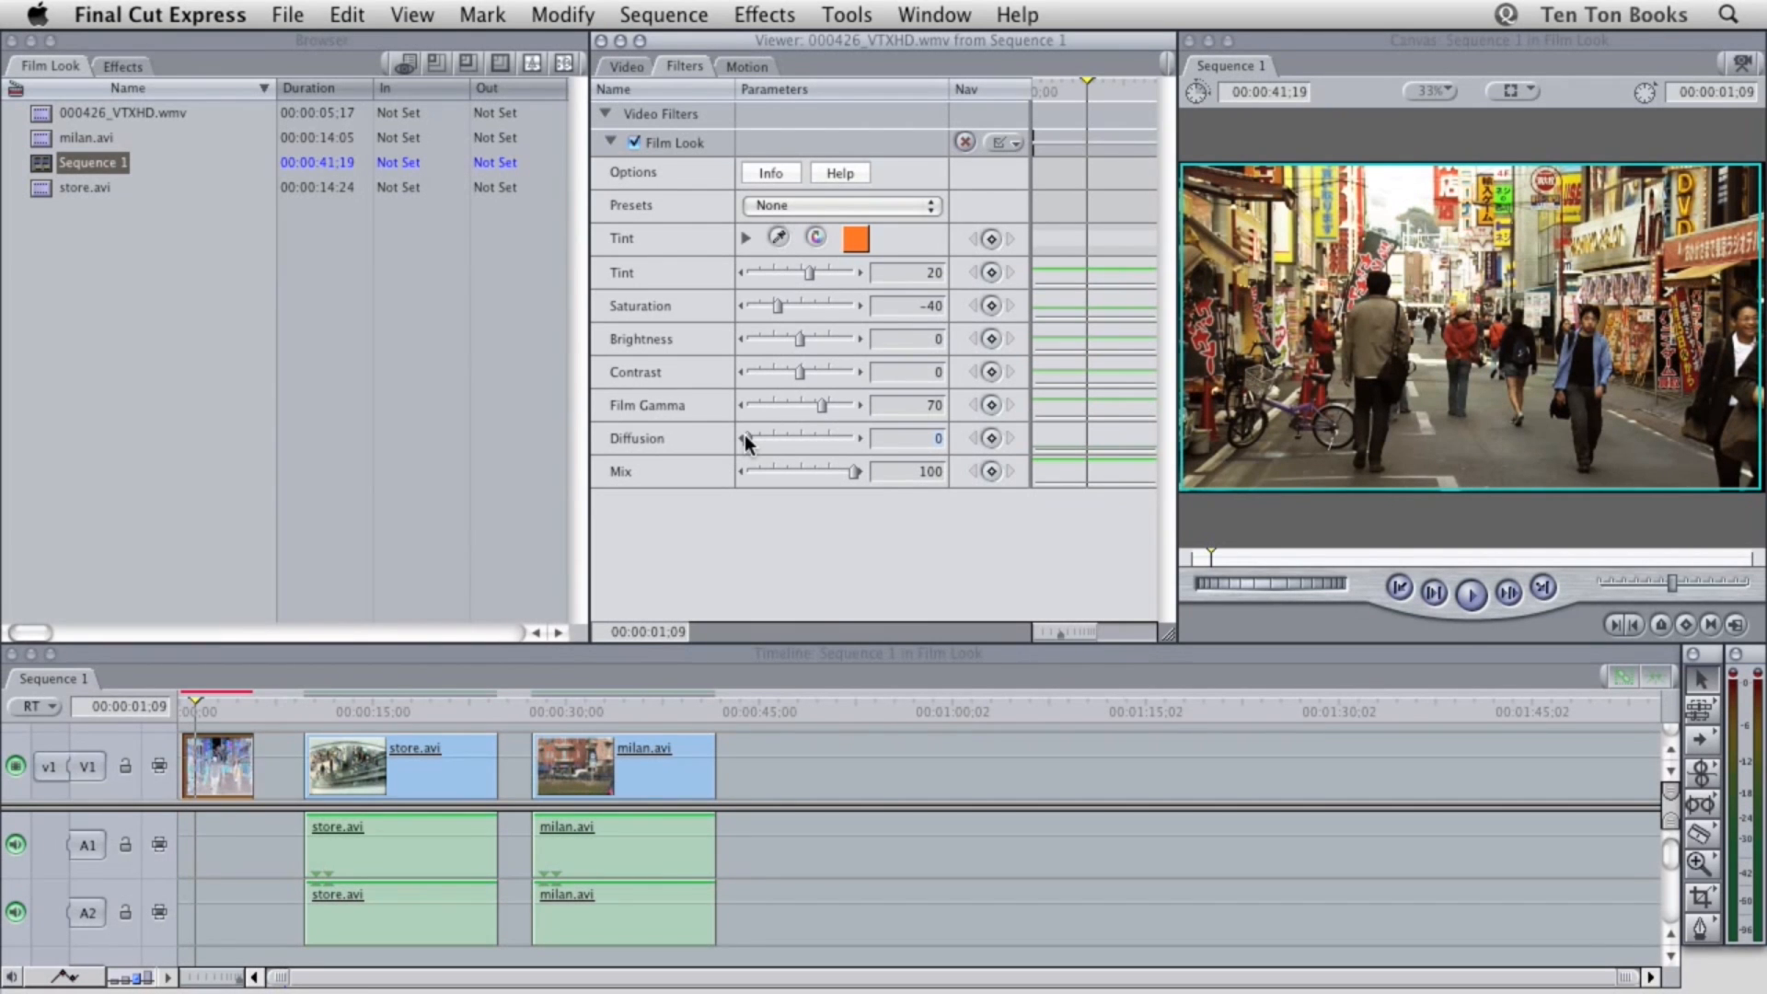
pyautogui.moveTo(747, 438); pyautogui.dragTo(851, 447)
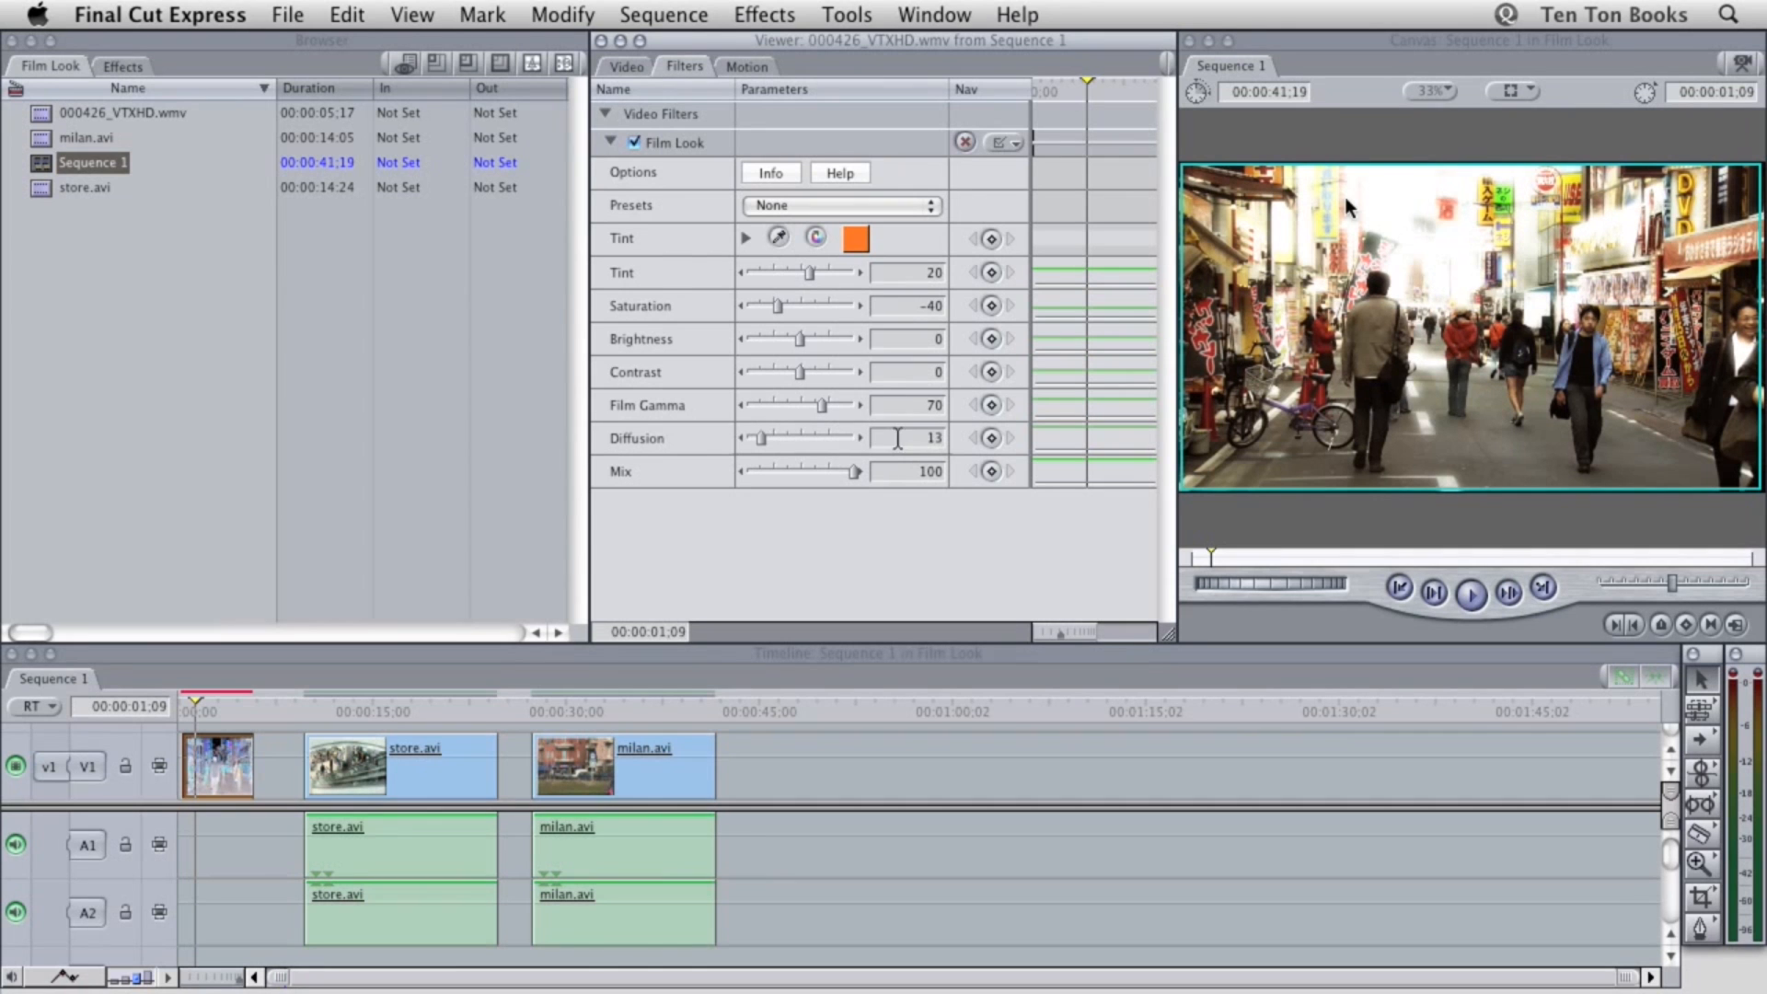
pyautogui.moveTo(923, 437); pyautogui.dragTo(947, 437)
pyautogui.write('10')
pyautogui.press('Return')
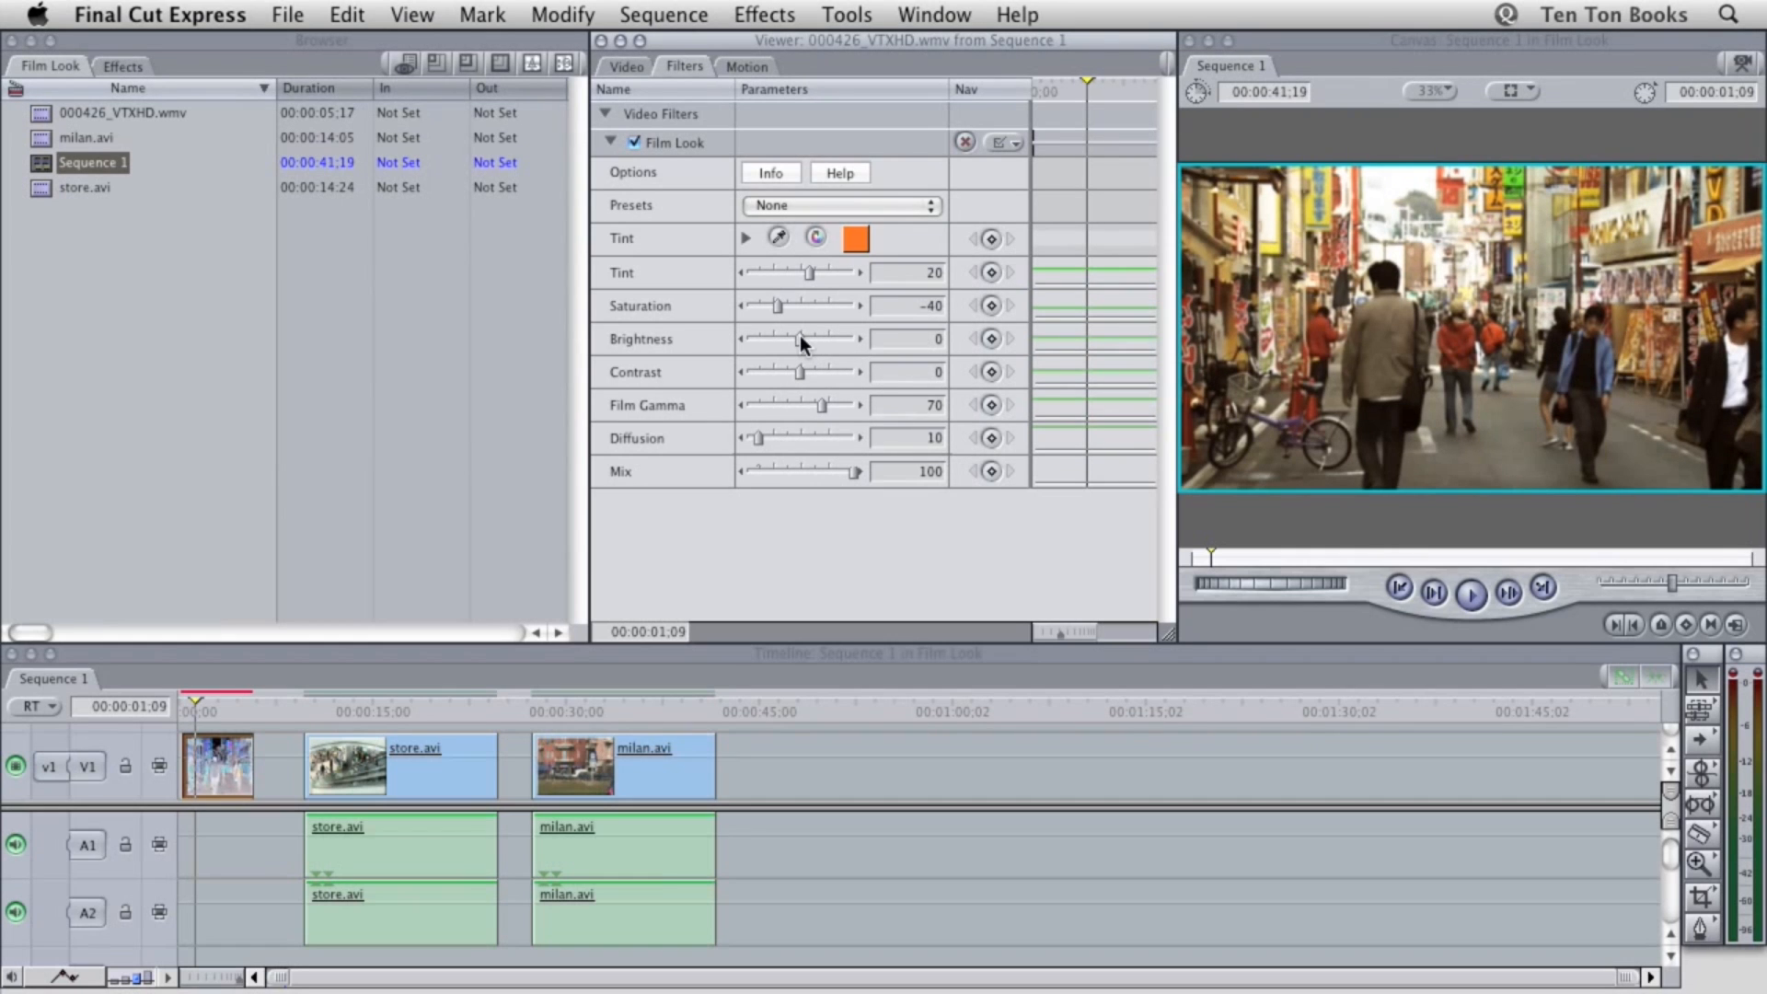
# Set the Film Look filter's Brightness to 15 and its Contrast to 20
pyautogui.moveTo(802, 341); pyautogui.dragTo(851, 342)
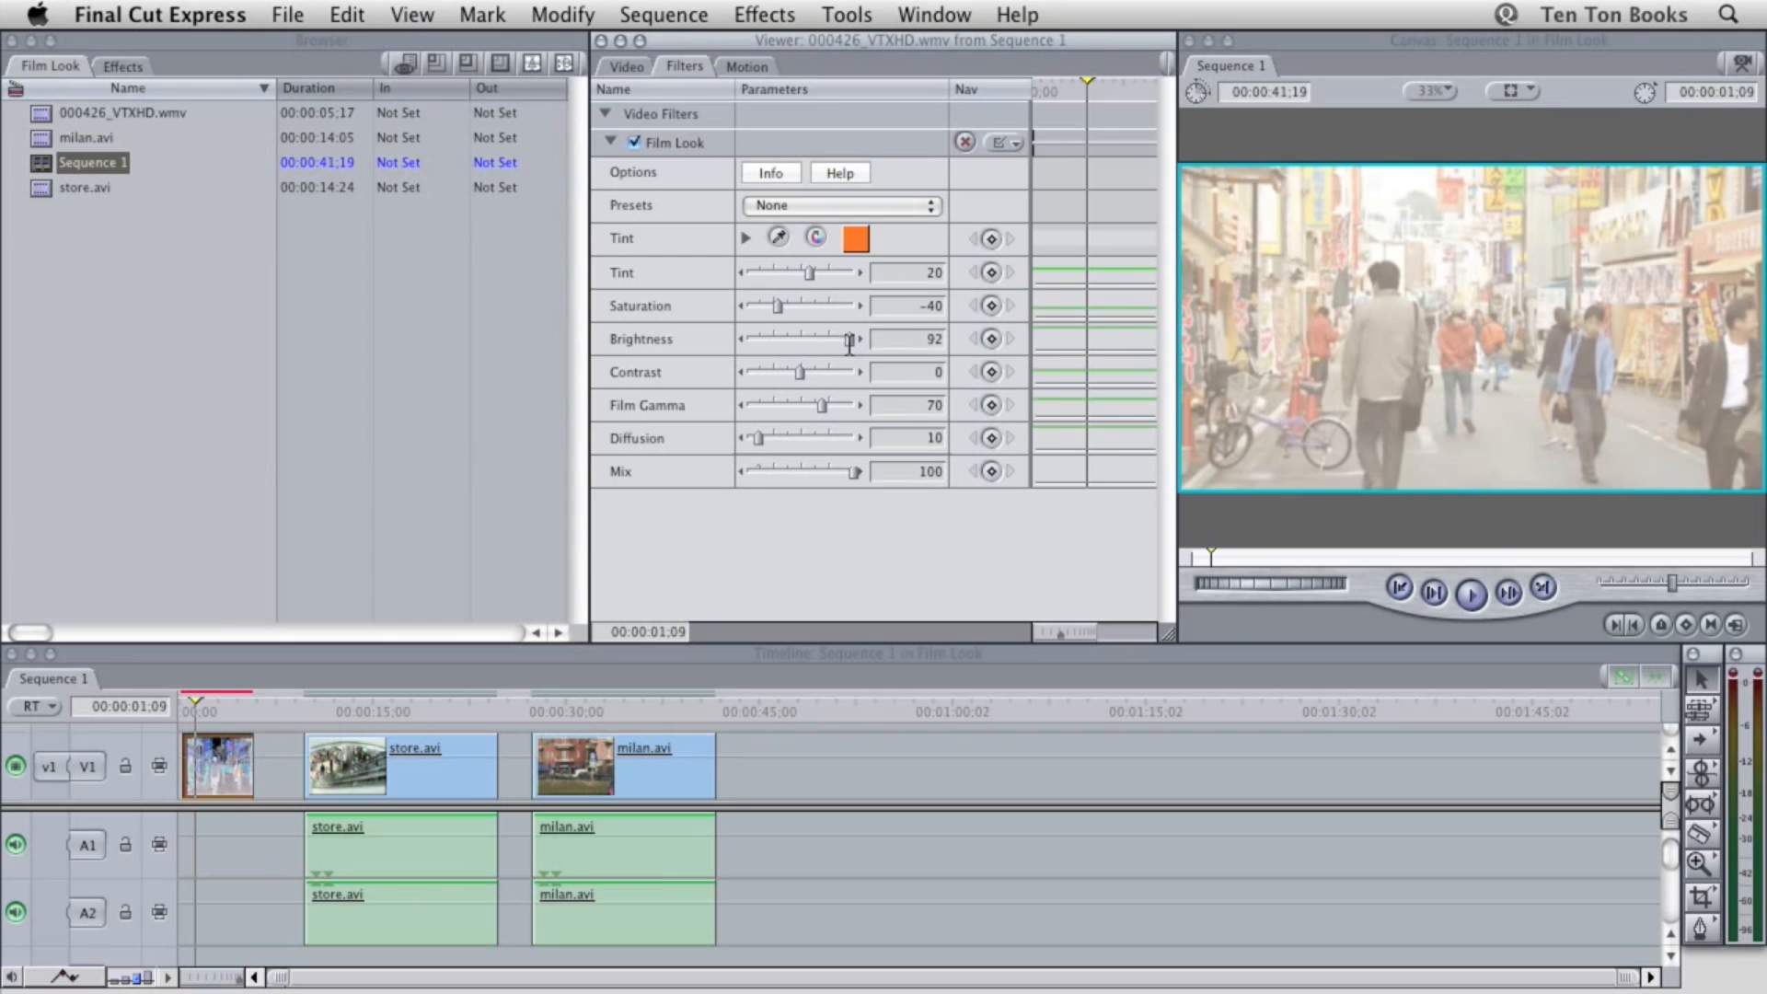
pyautogui.doubleClick(945, 340)
pyautogui.write('15')
pyautogui.press('Tab')
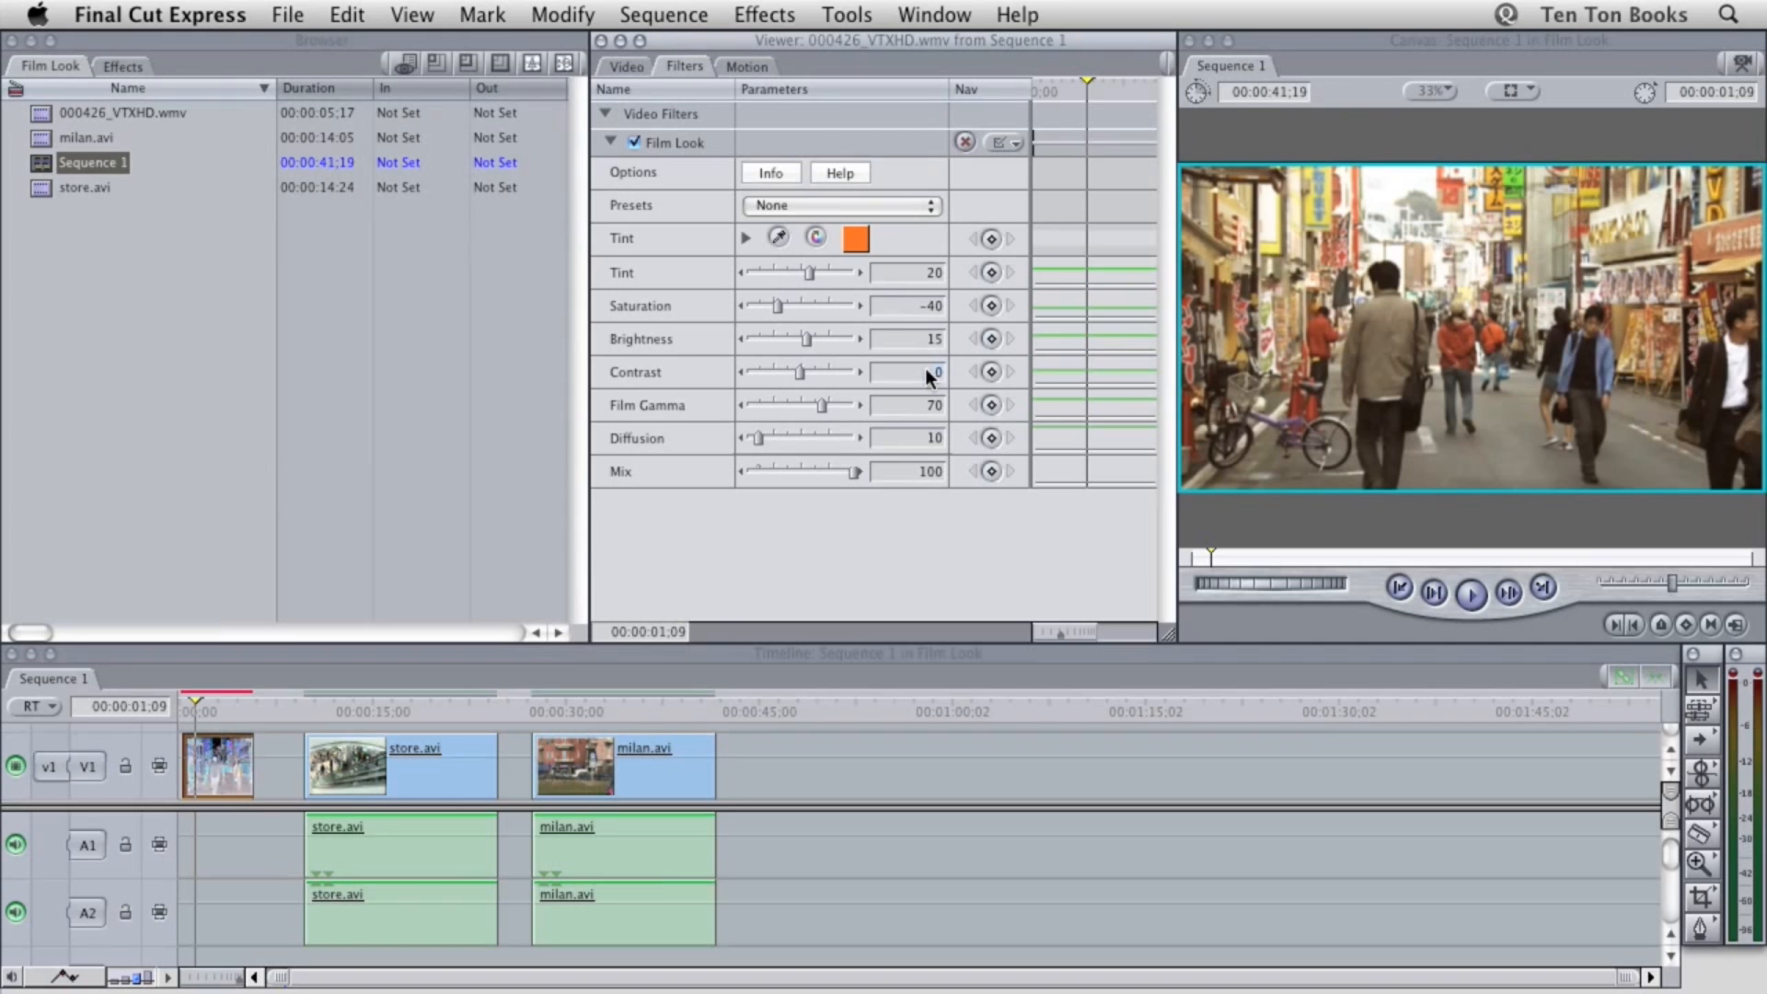
pyautogui.write('20')
pyautogui.press('Tab')
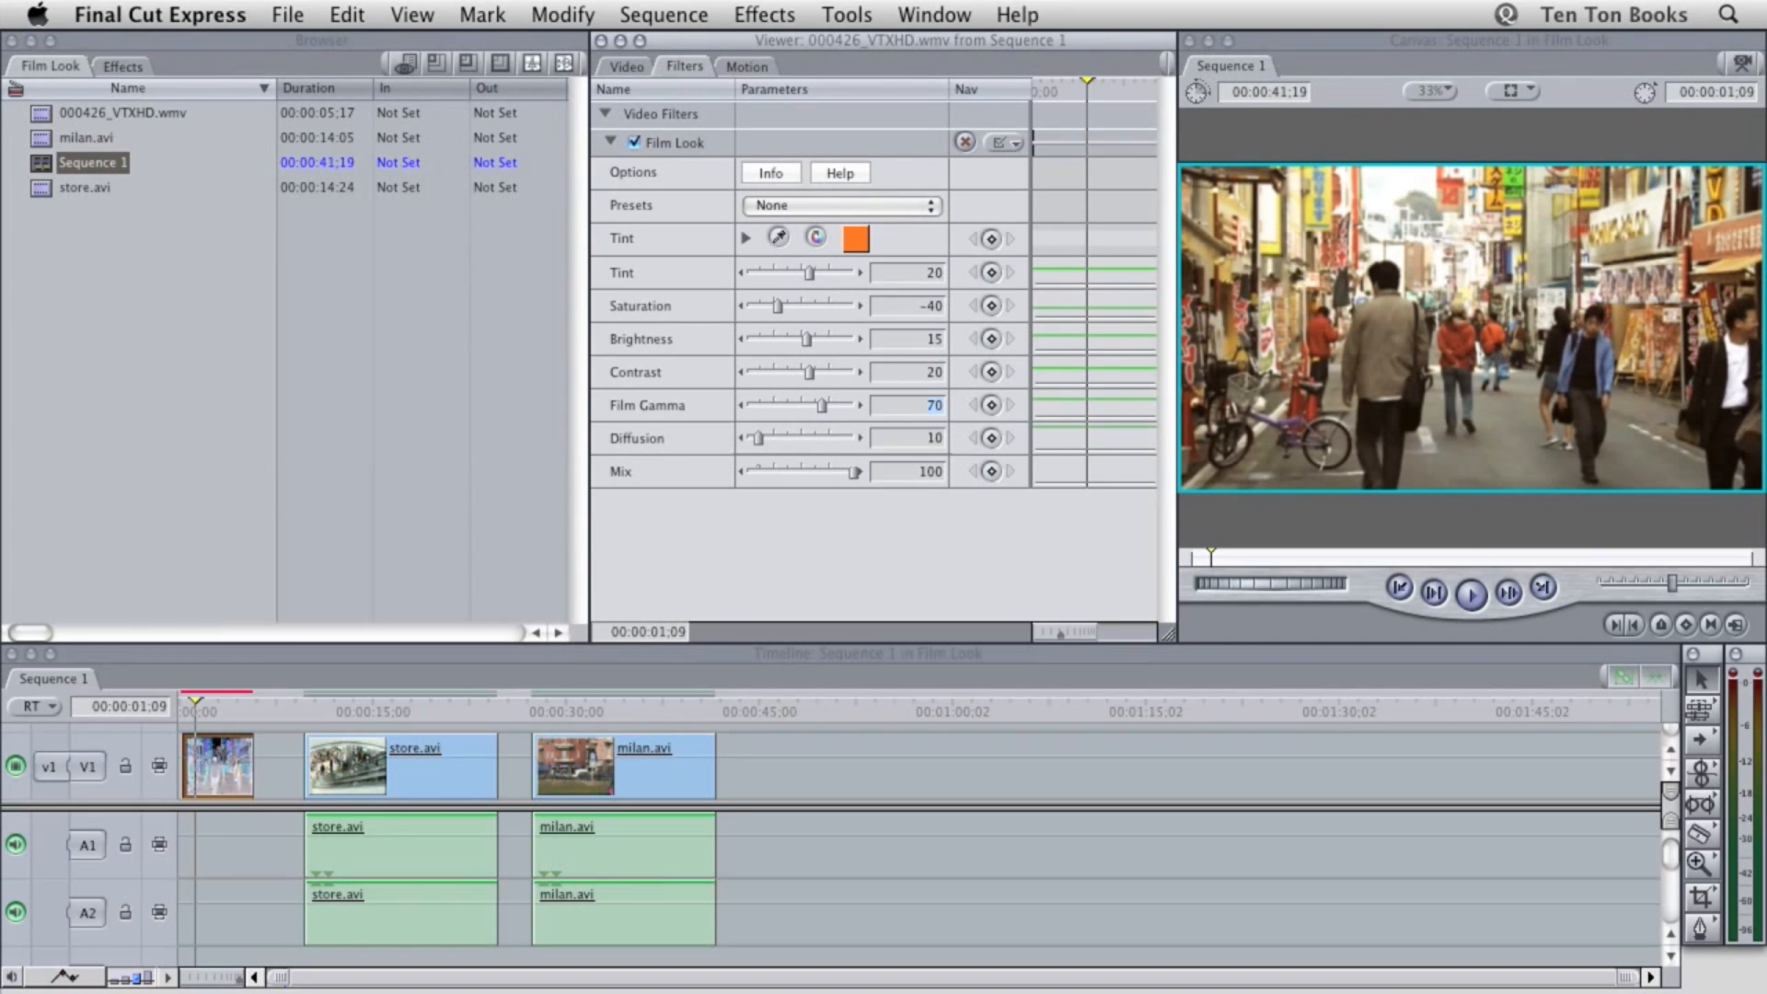
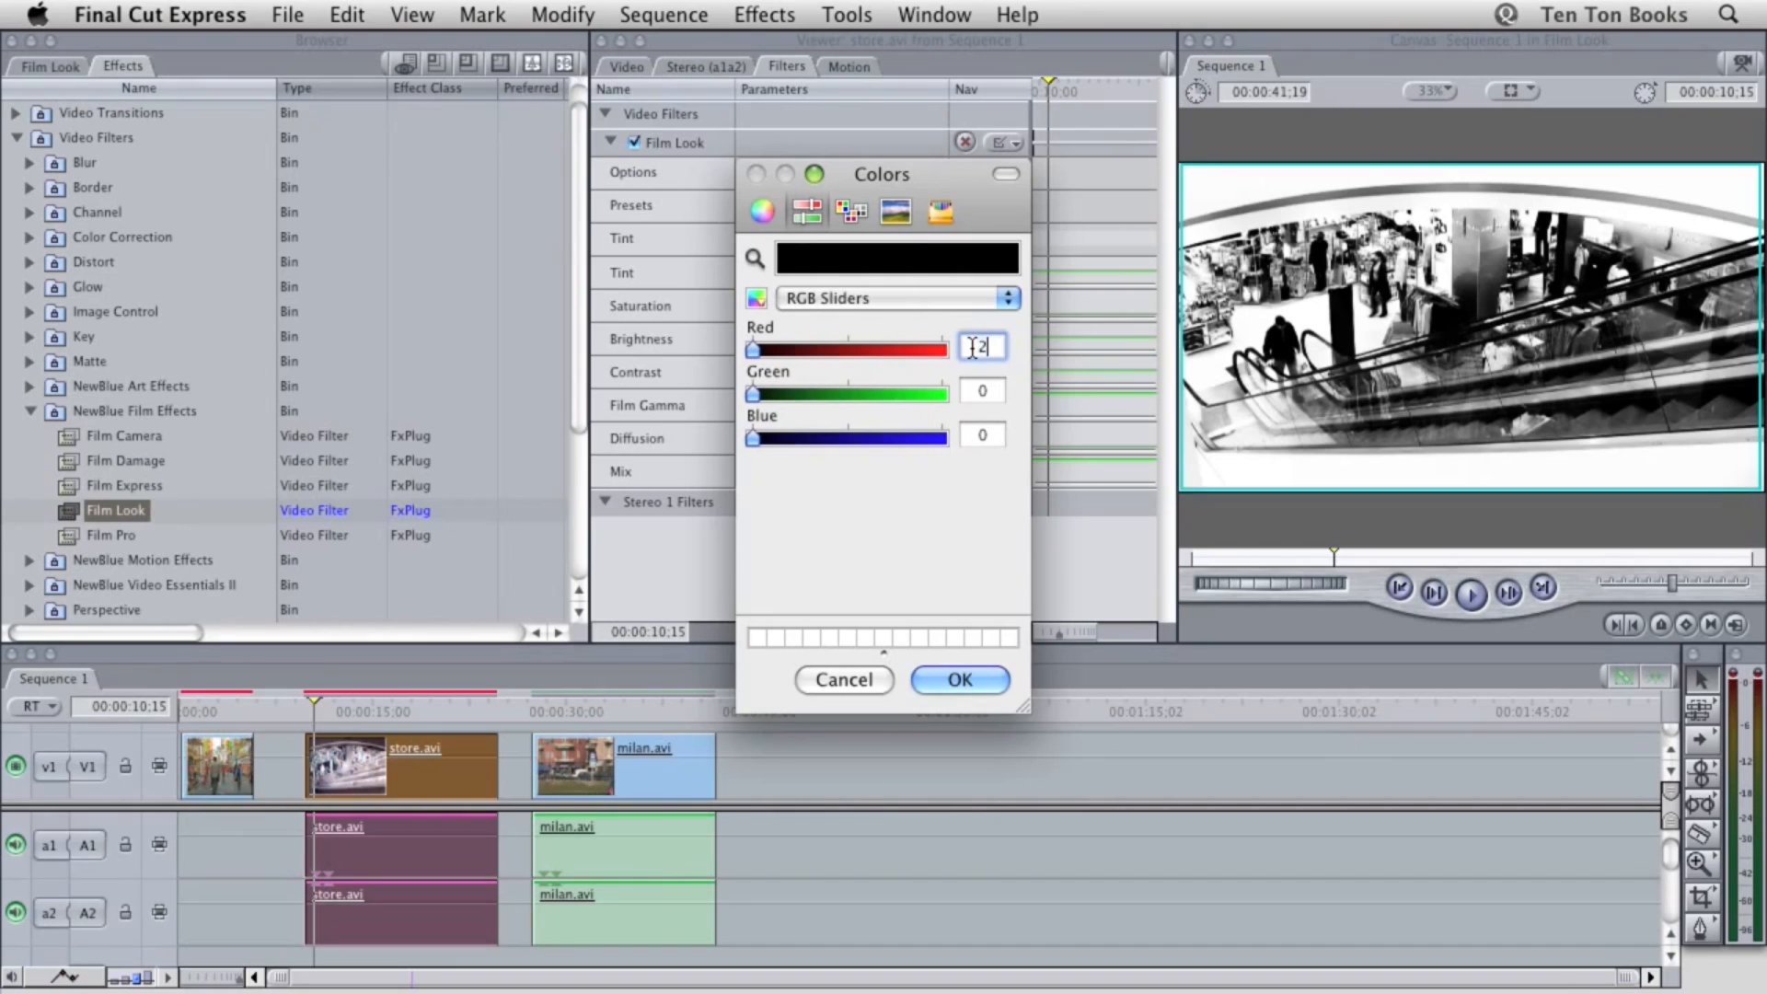
# Set the Film Look filter's tint colour on the store.avi clip to RGB 255, 128, 255
pyautogui.press('Tab')
pyautogui.write('128')
pyautogui.press('Tab')
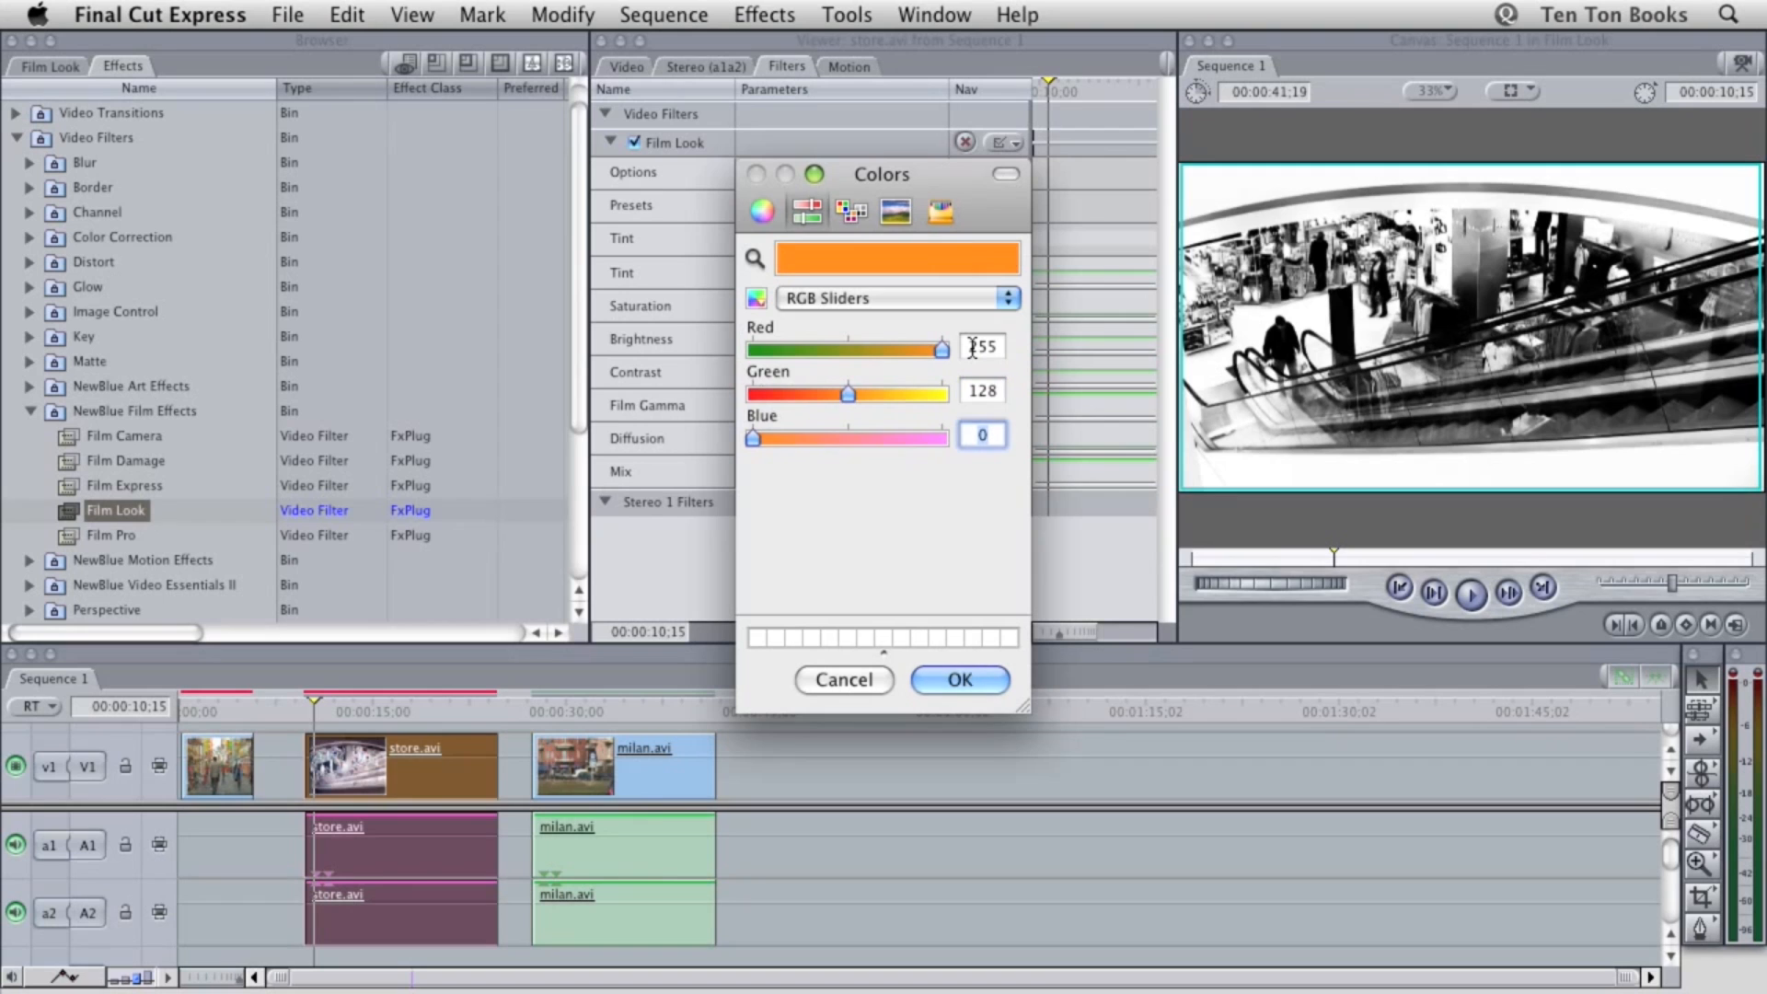
pyautogui.write('255')
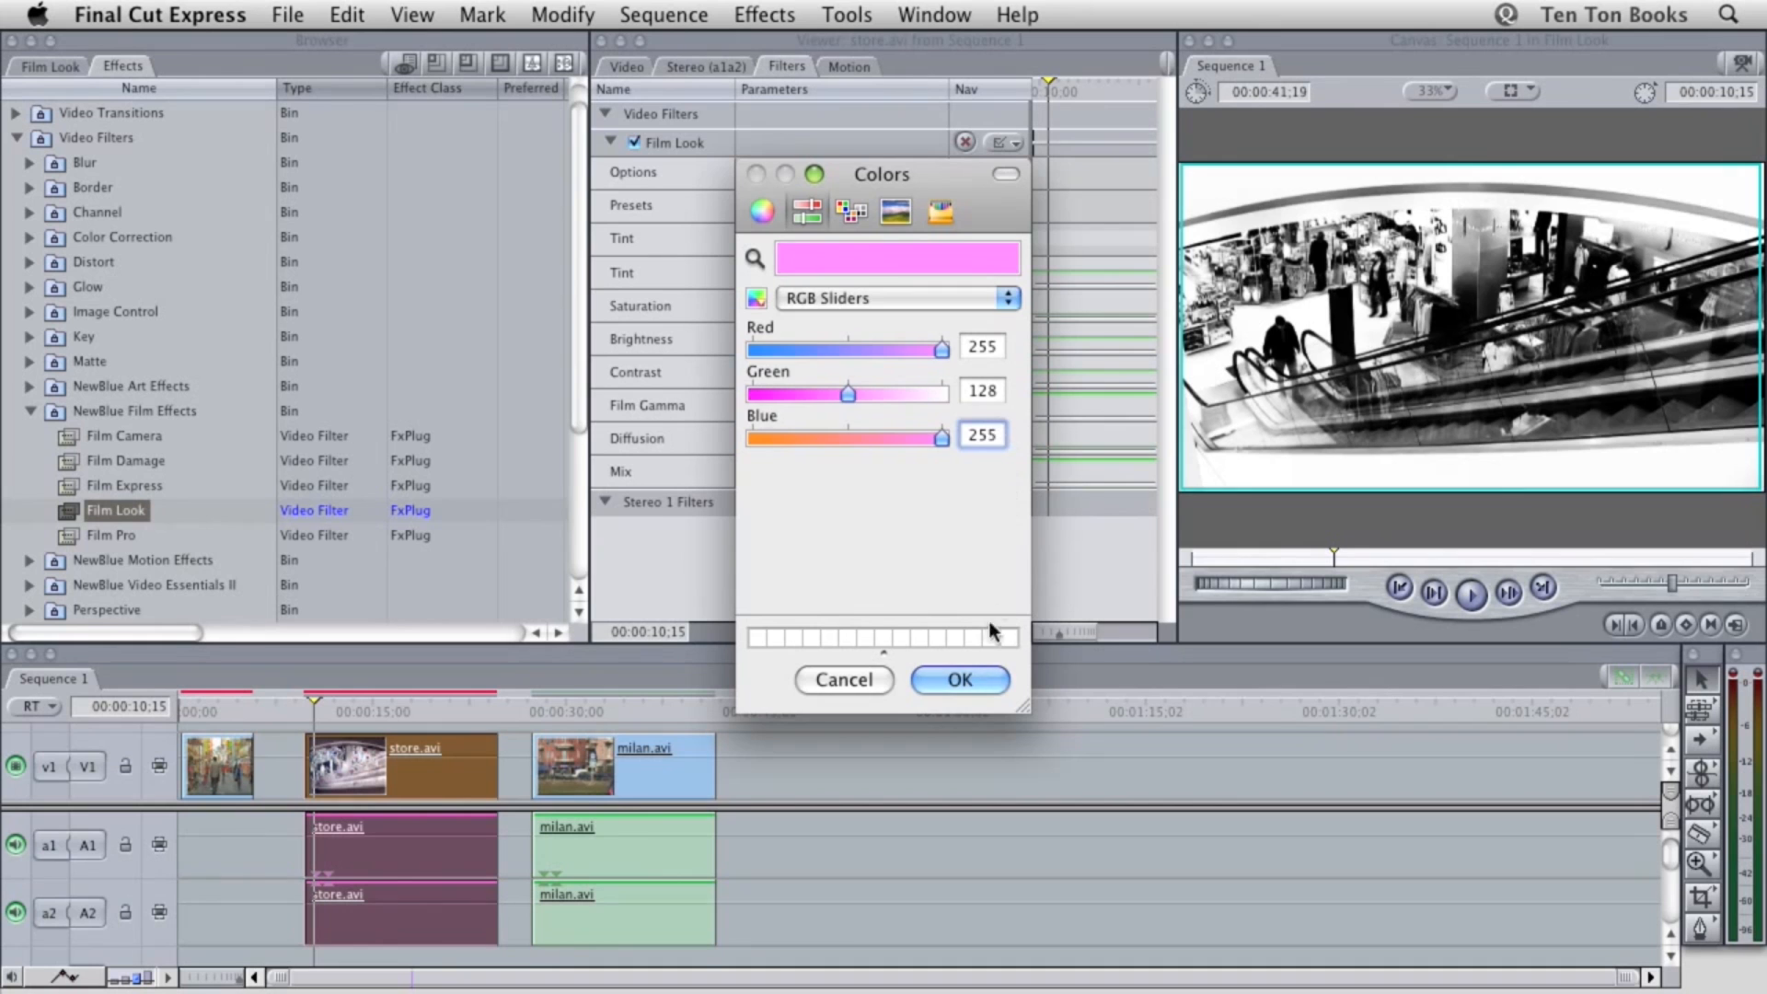
pyautogui.click(959, 666)
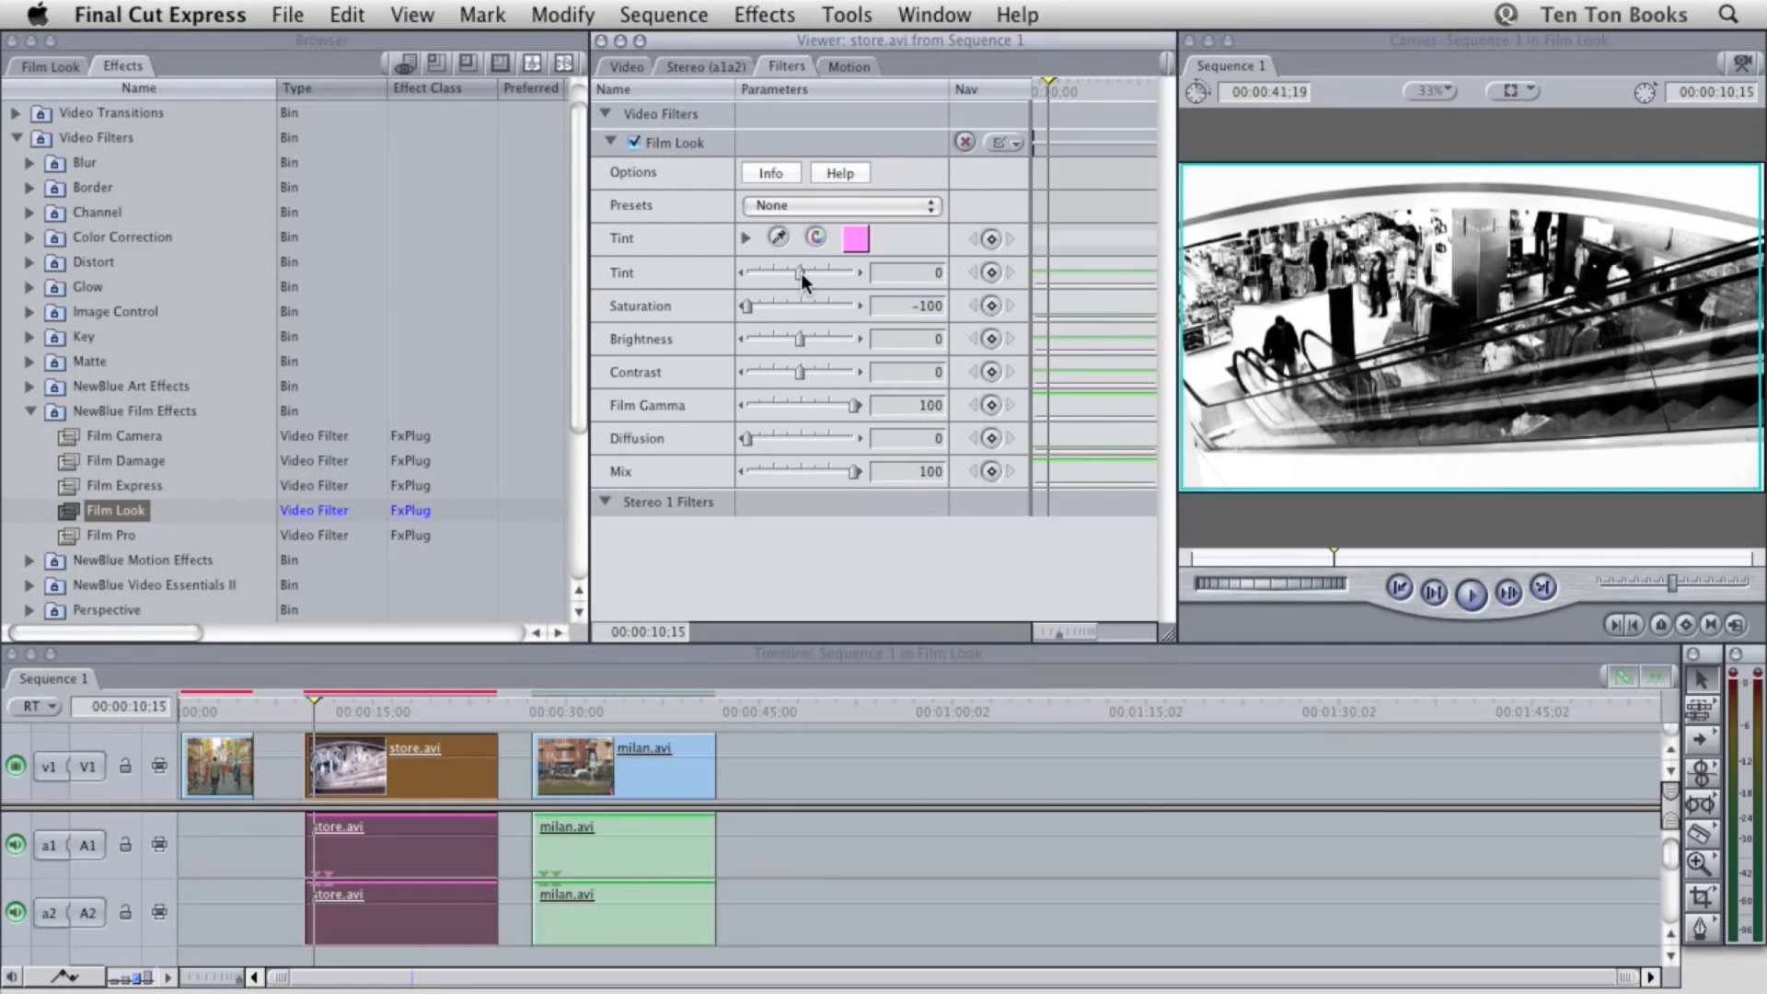
# Set the store.avi clip's Film Look Tint to 41, Saturation to -58 and Film Gamma to 14
pyautogui.moveTo(800, 272); pyautogui.dragTo(816, 273)
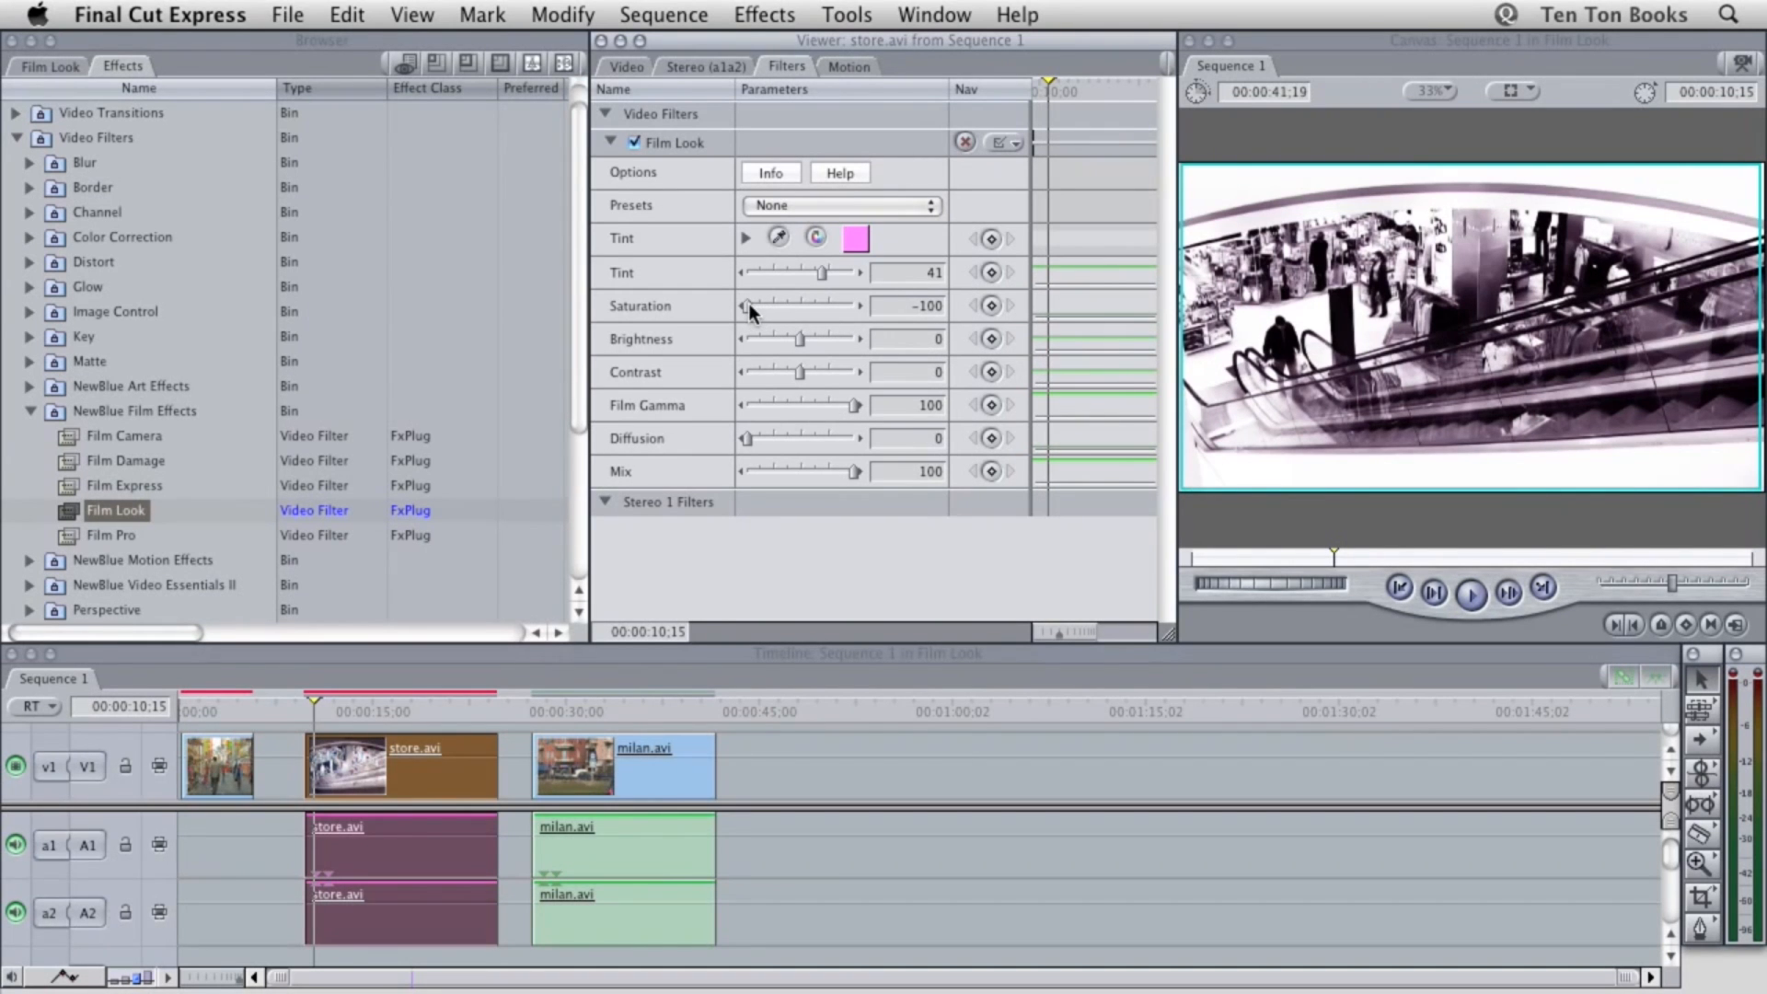
pyautogui.moveTo(748, 305); pyautogui.dragTo(771, 306)
pyautogui.moveTo(850, 401); pyautogui.dragTo(765, 399)
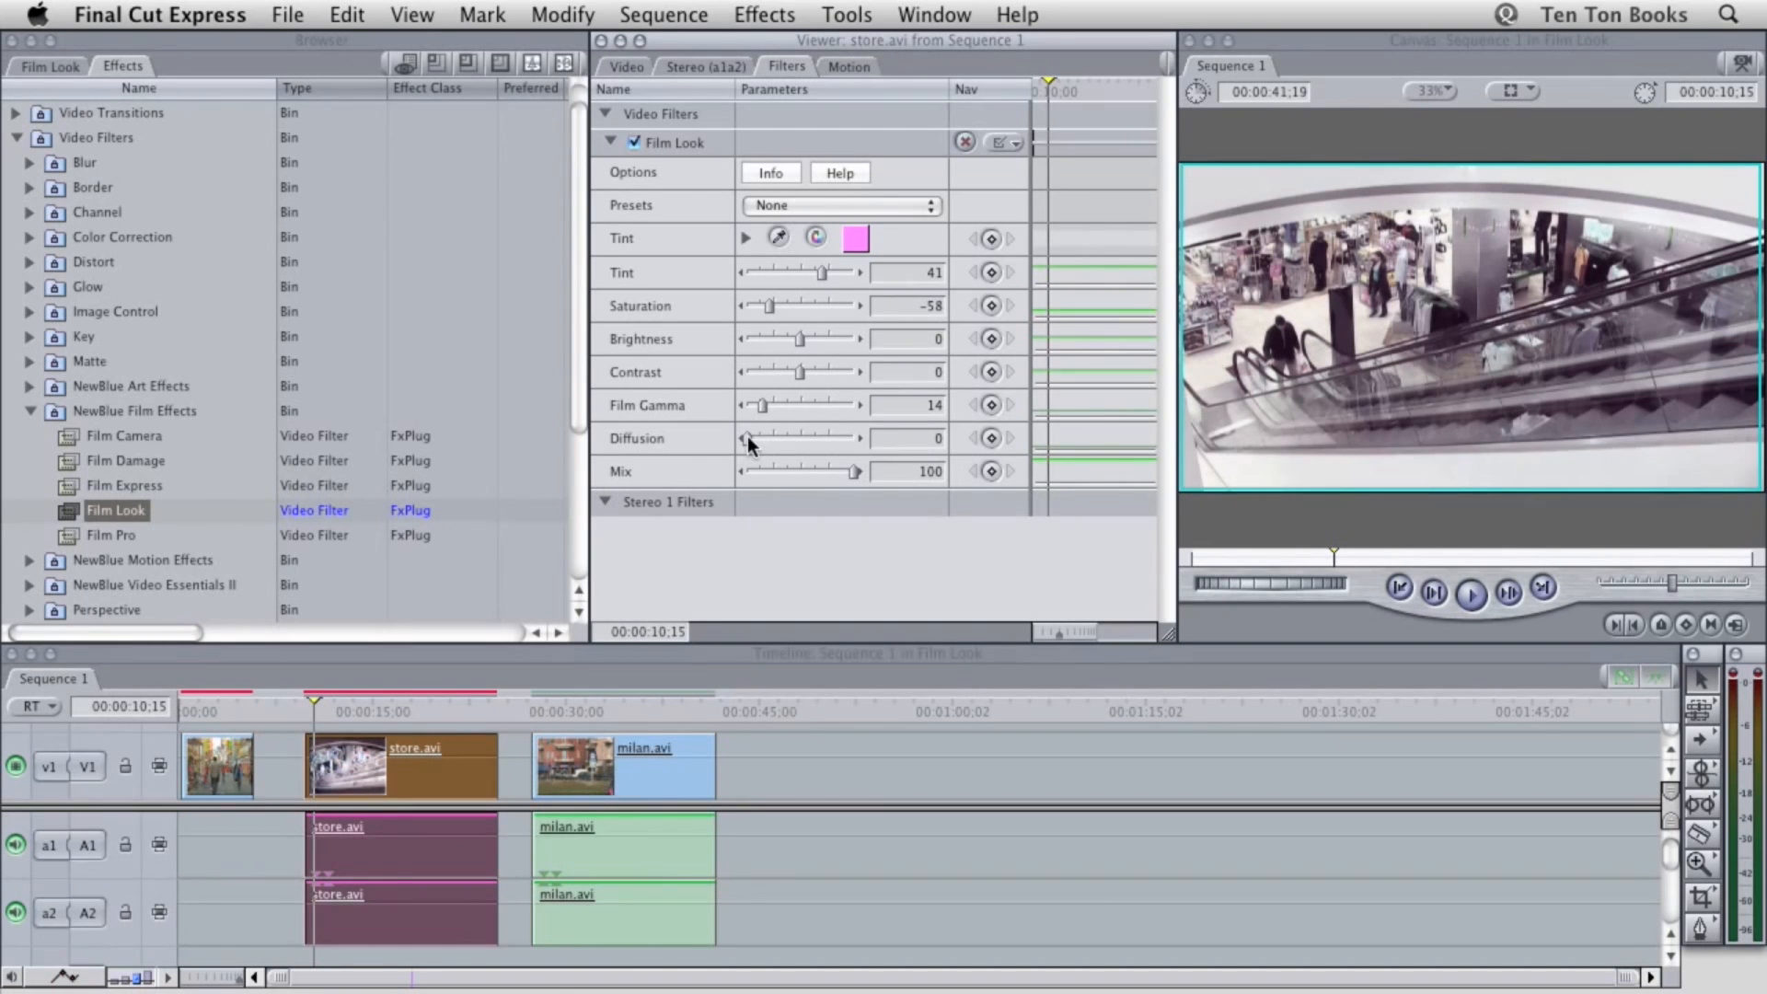
# Set the store.avi clip's Diffusion to 51, Contrast to 46 and Brightness to -5, and render the clip
pyautogui.moveTo(755, 439); pyautogui.dragTo(798, 445)
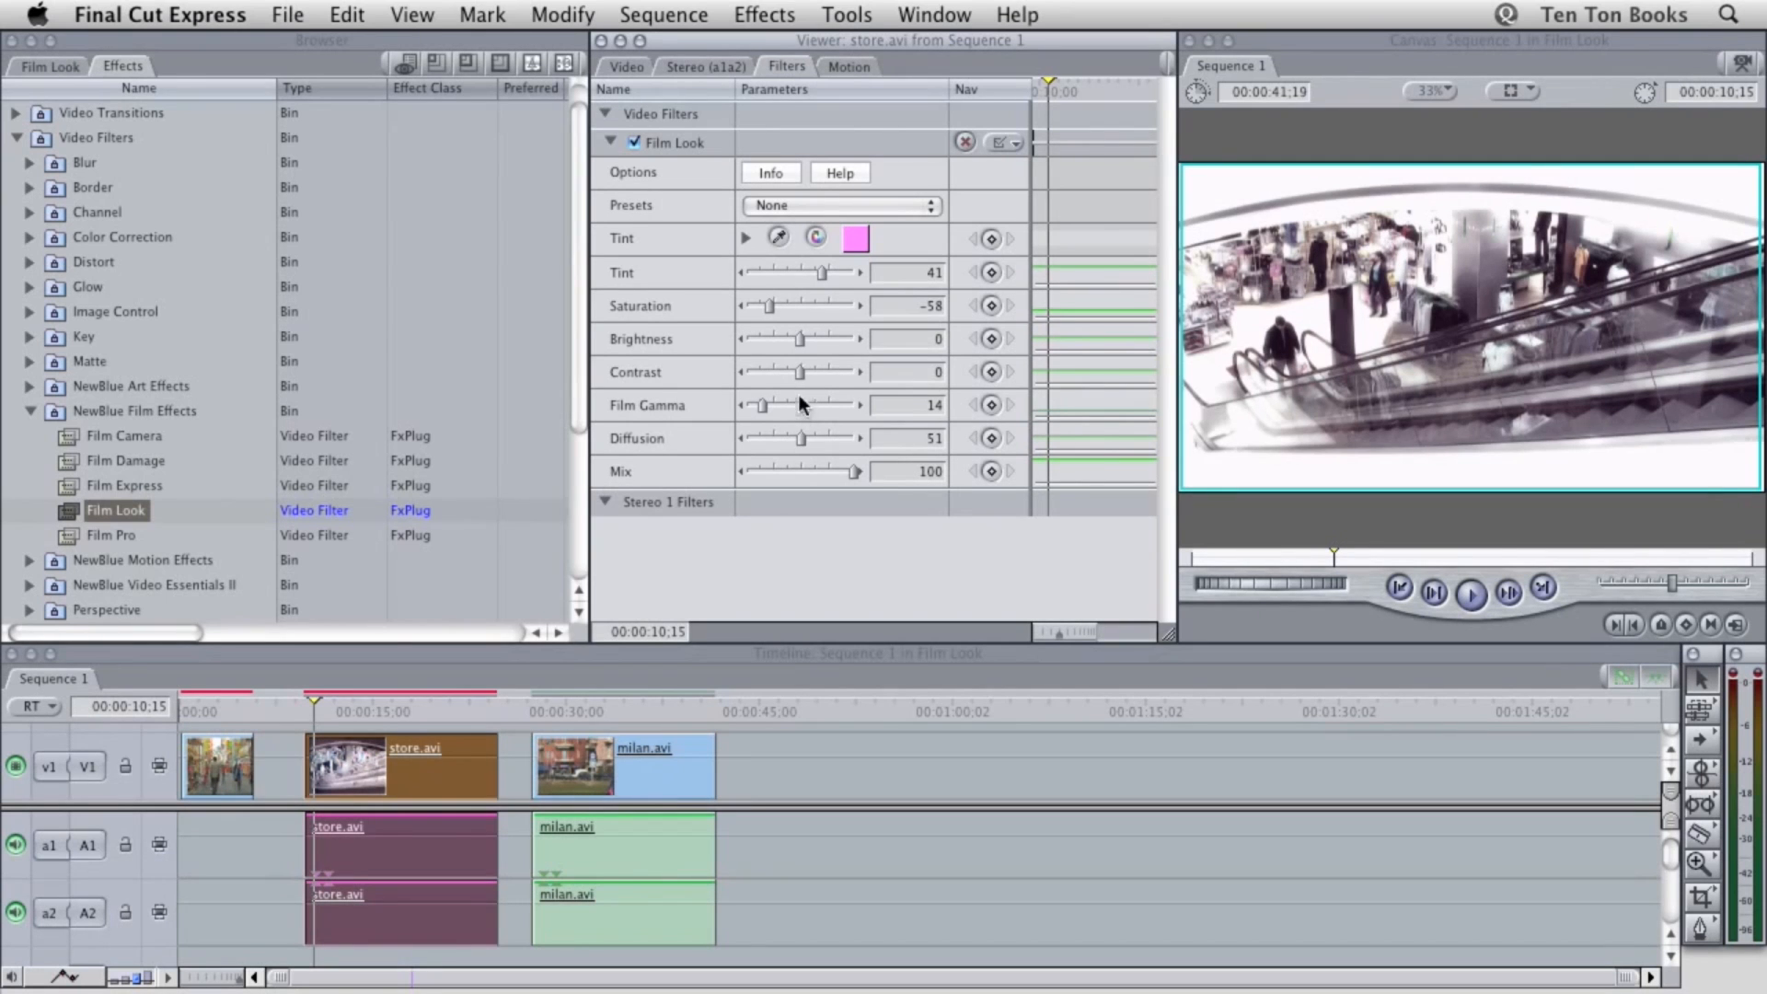
pyautogui.moveTo(799, 370); pyautogui.dragTo(823, 373)
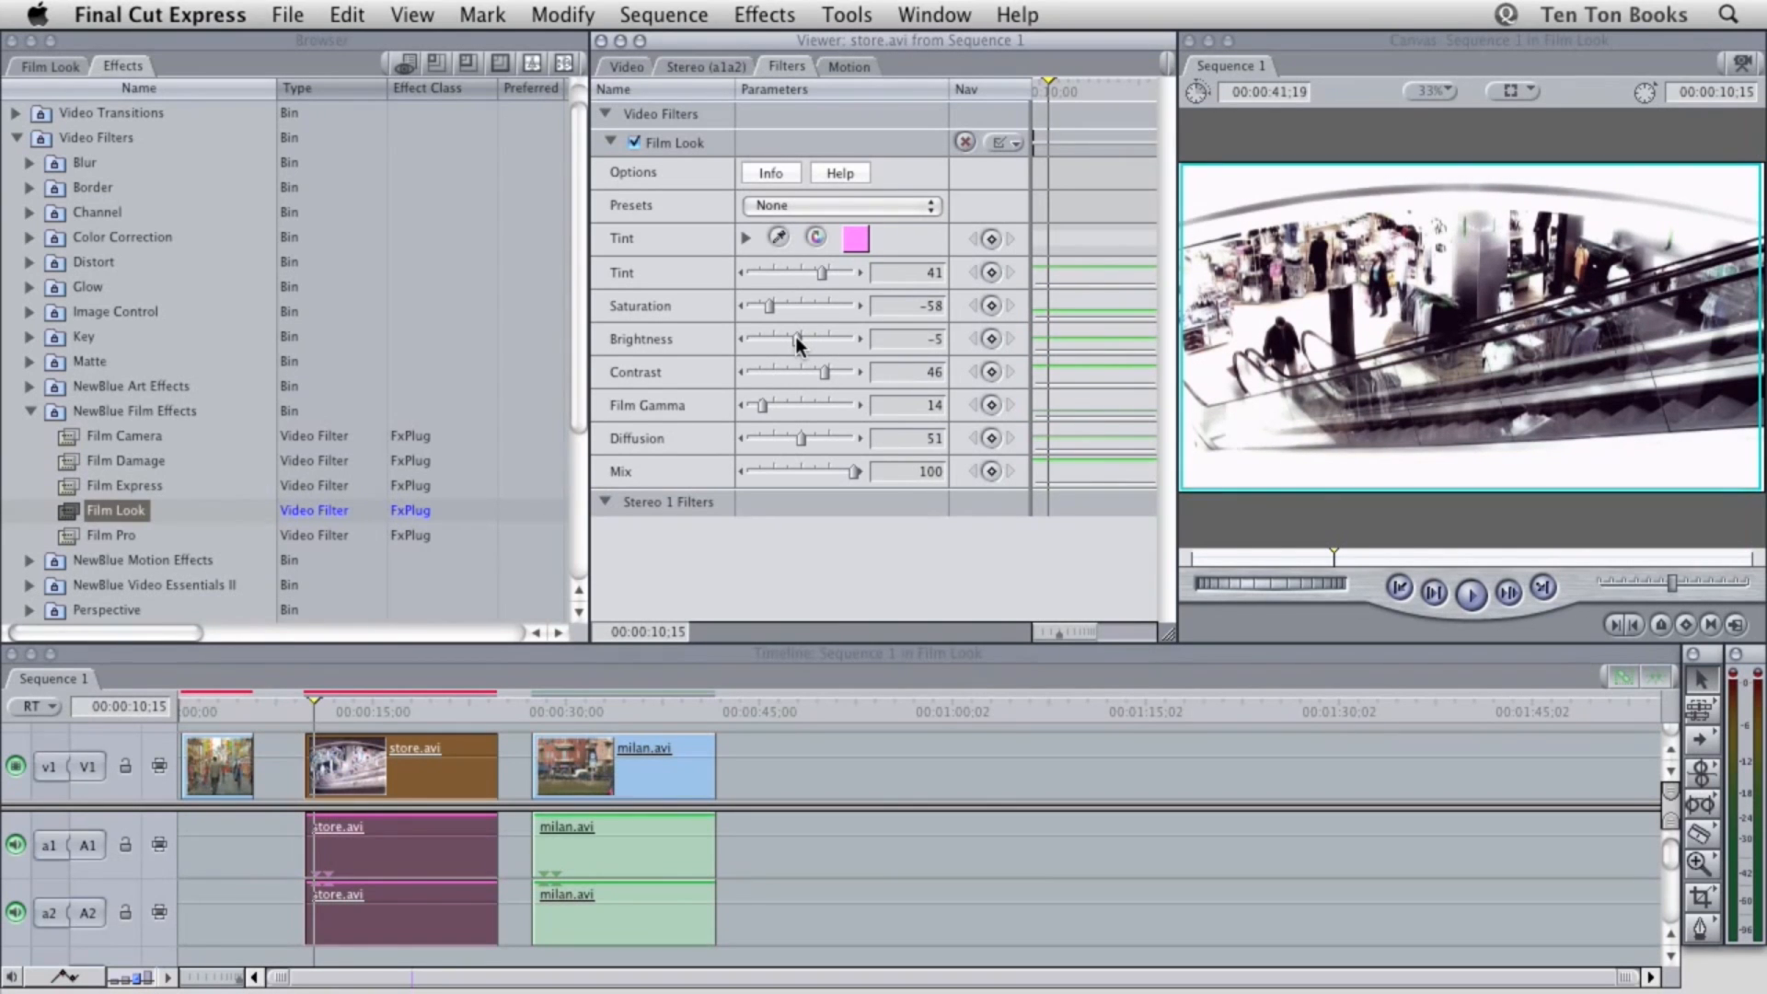
pyautogui.press('super+r')
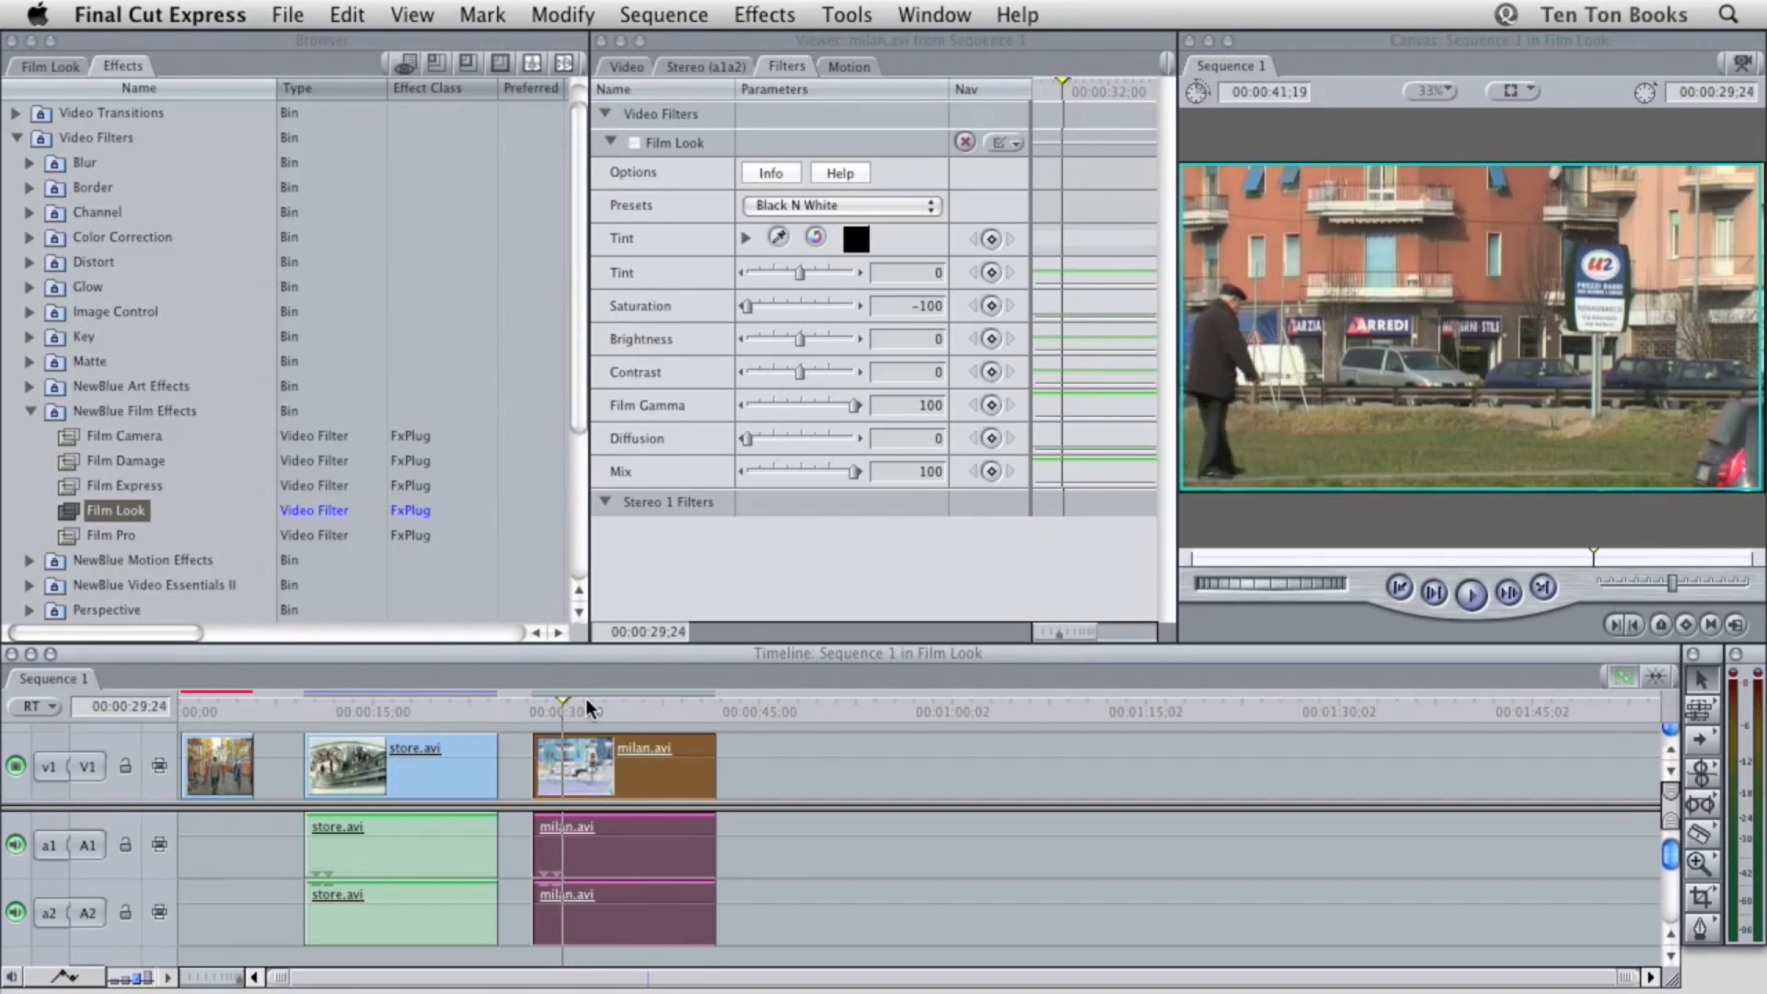
# Enable the Film Look filter on the milan.avi clip and set its tint colour to RGB 0, 128, 192
pyautogui.click(586, 700)
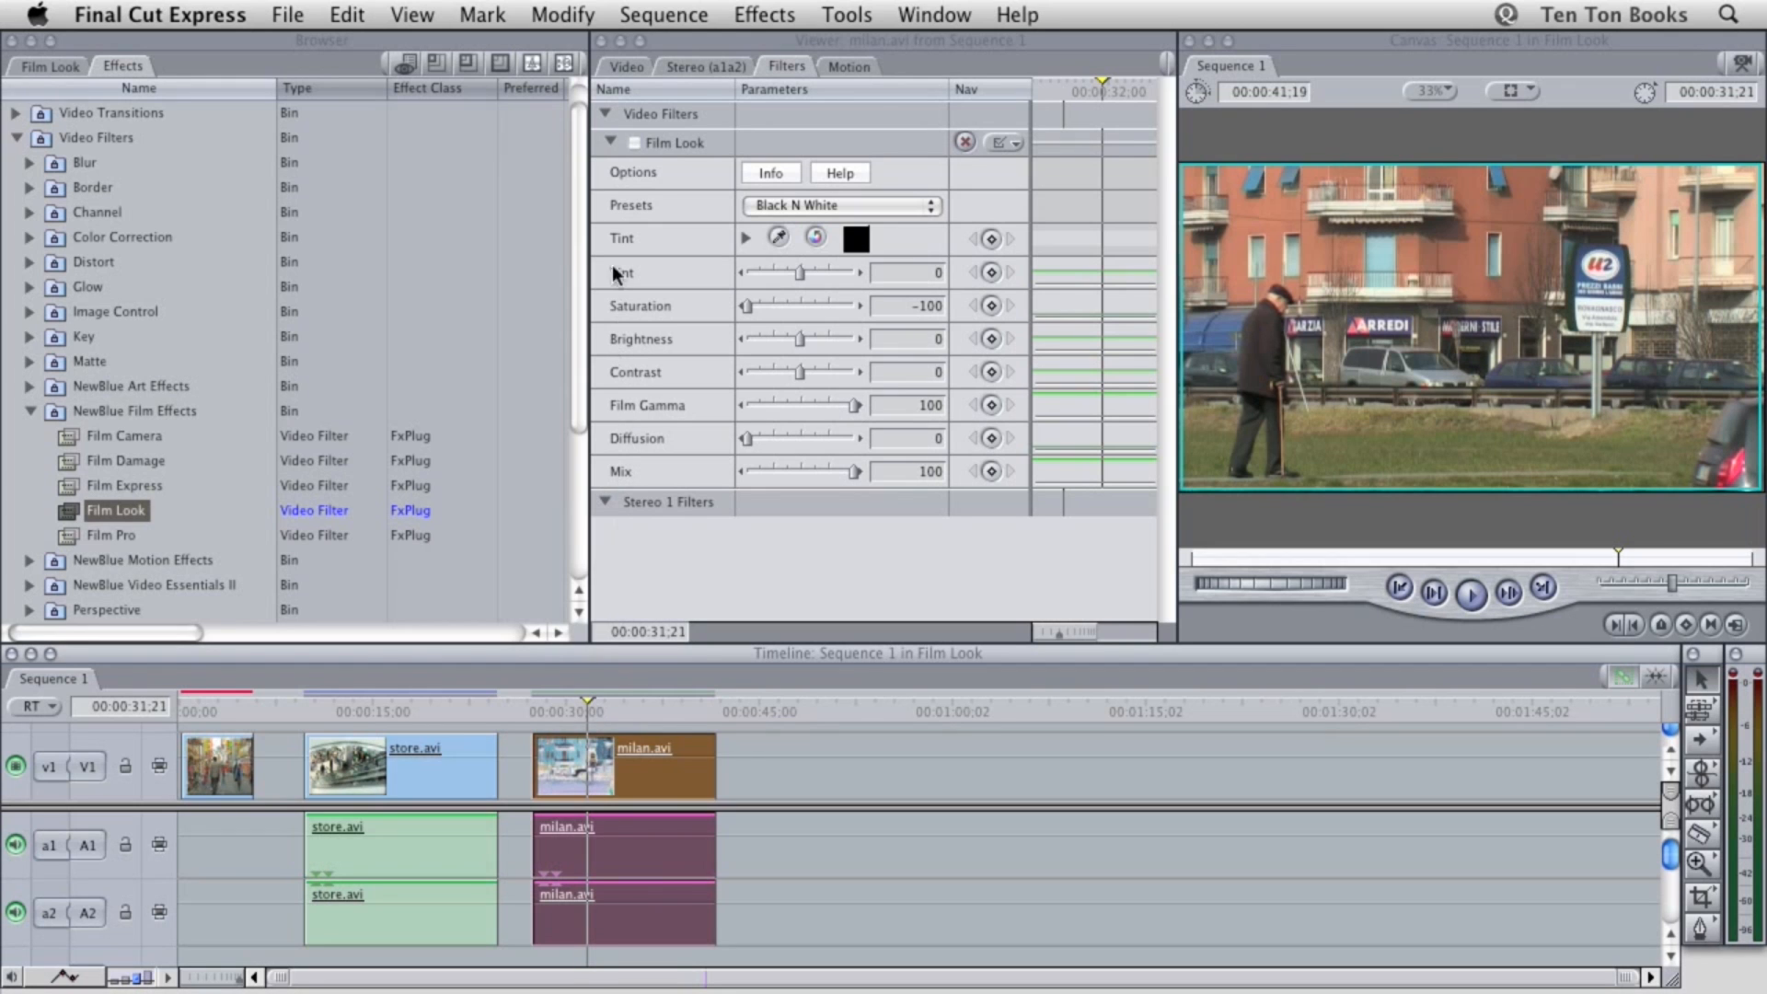
pyautogui.click(634, 142)
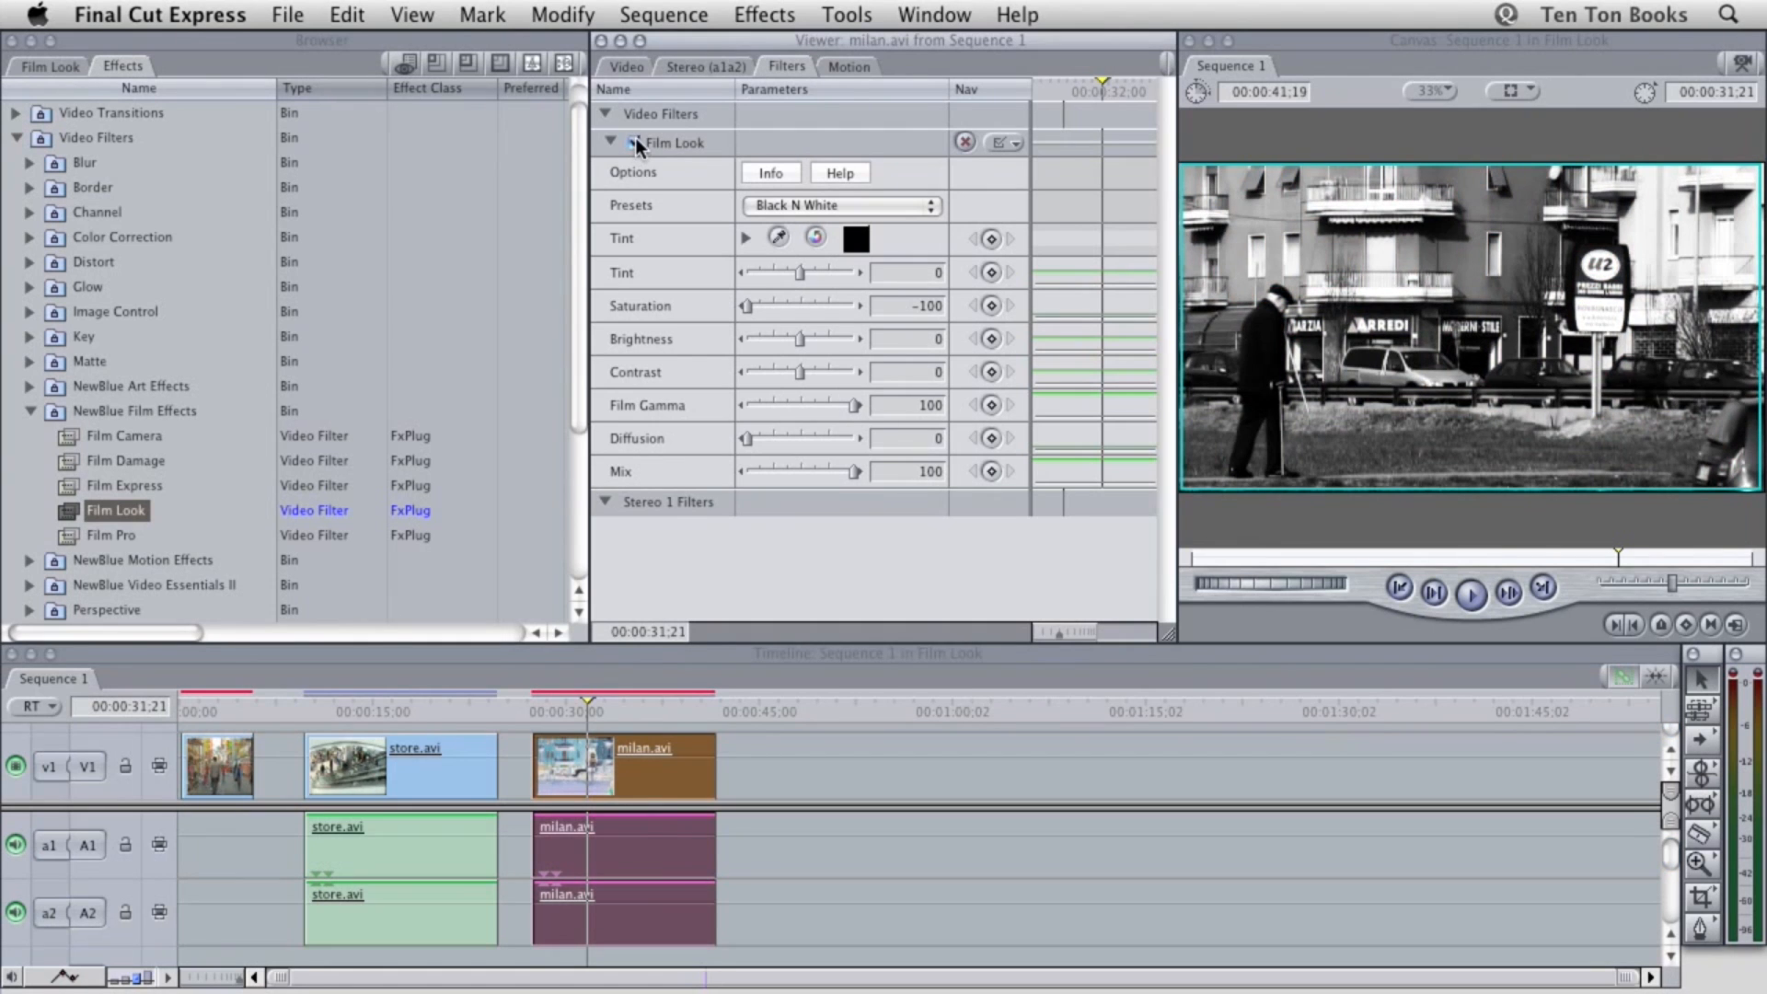
pyautogui.click(853, 240)
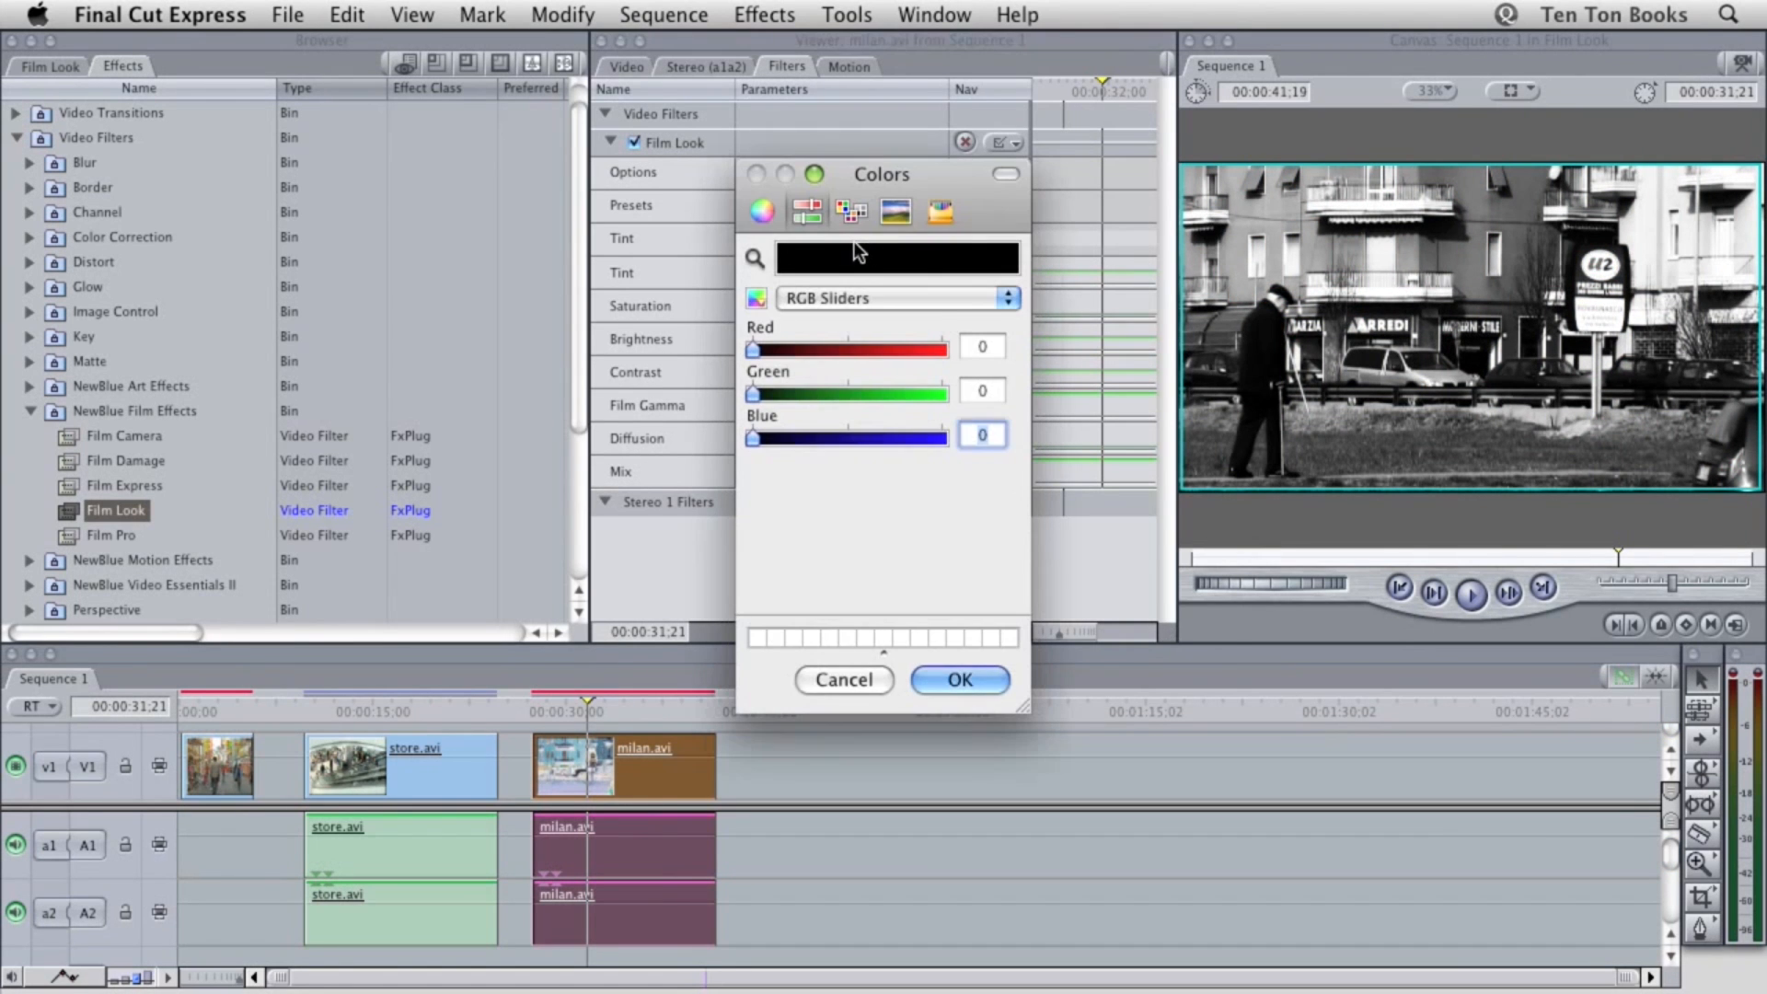
pyautogui.click(970, 348)
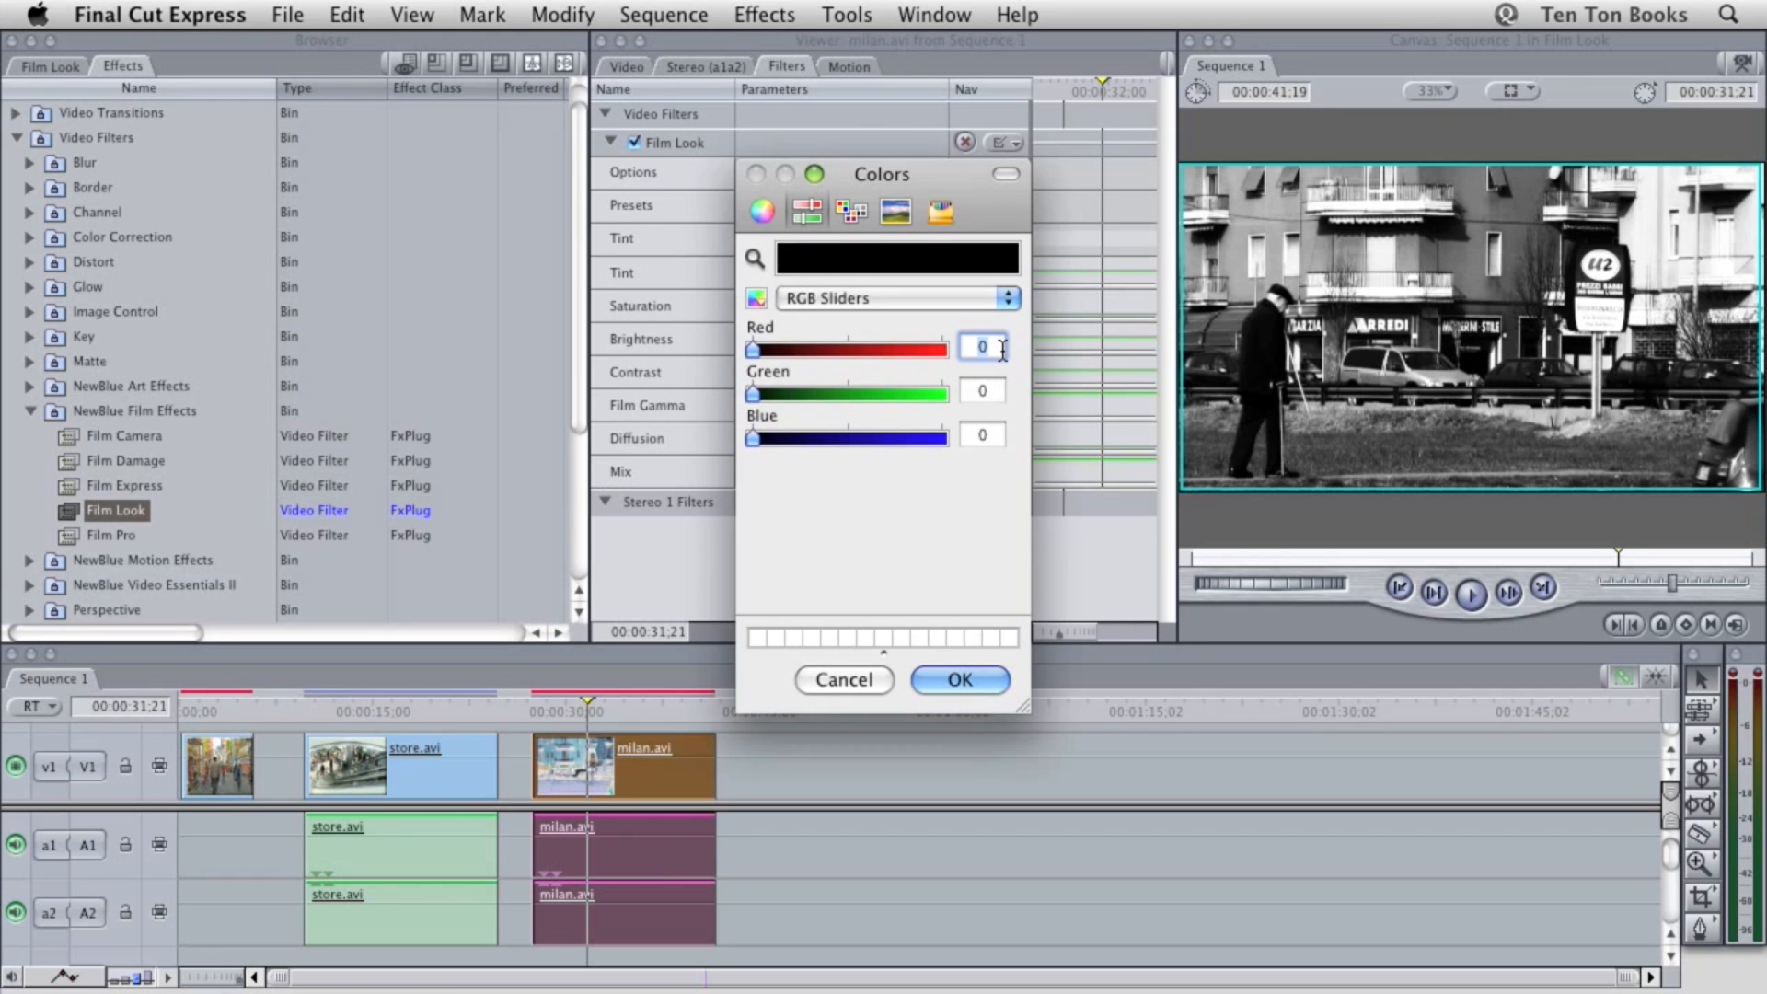
pyautogui.click(990, 390)
pyautogui.write('128')
pyautogui.press('Return')
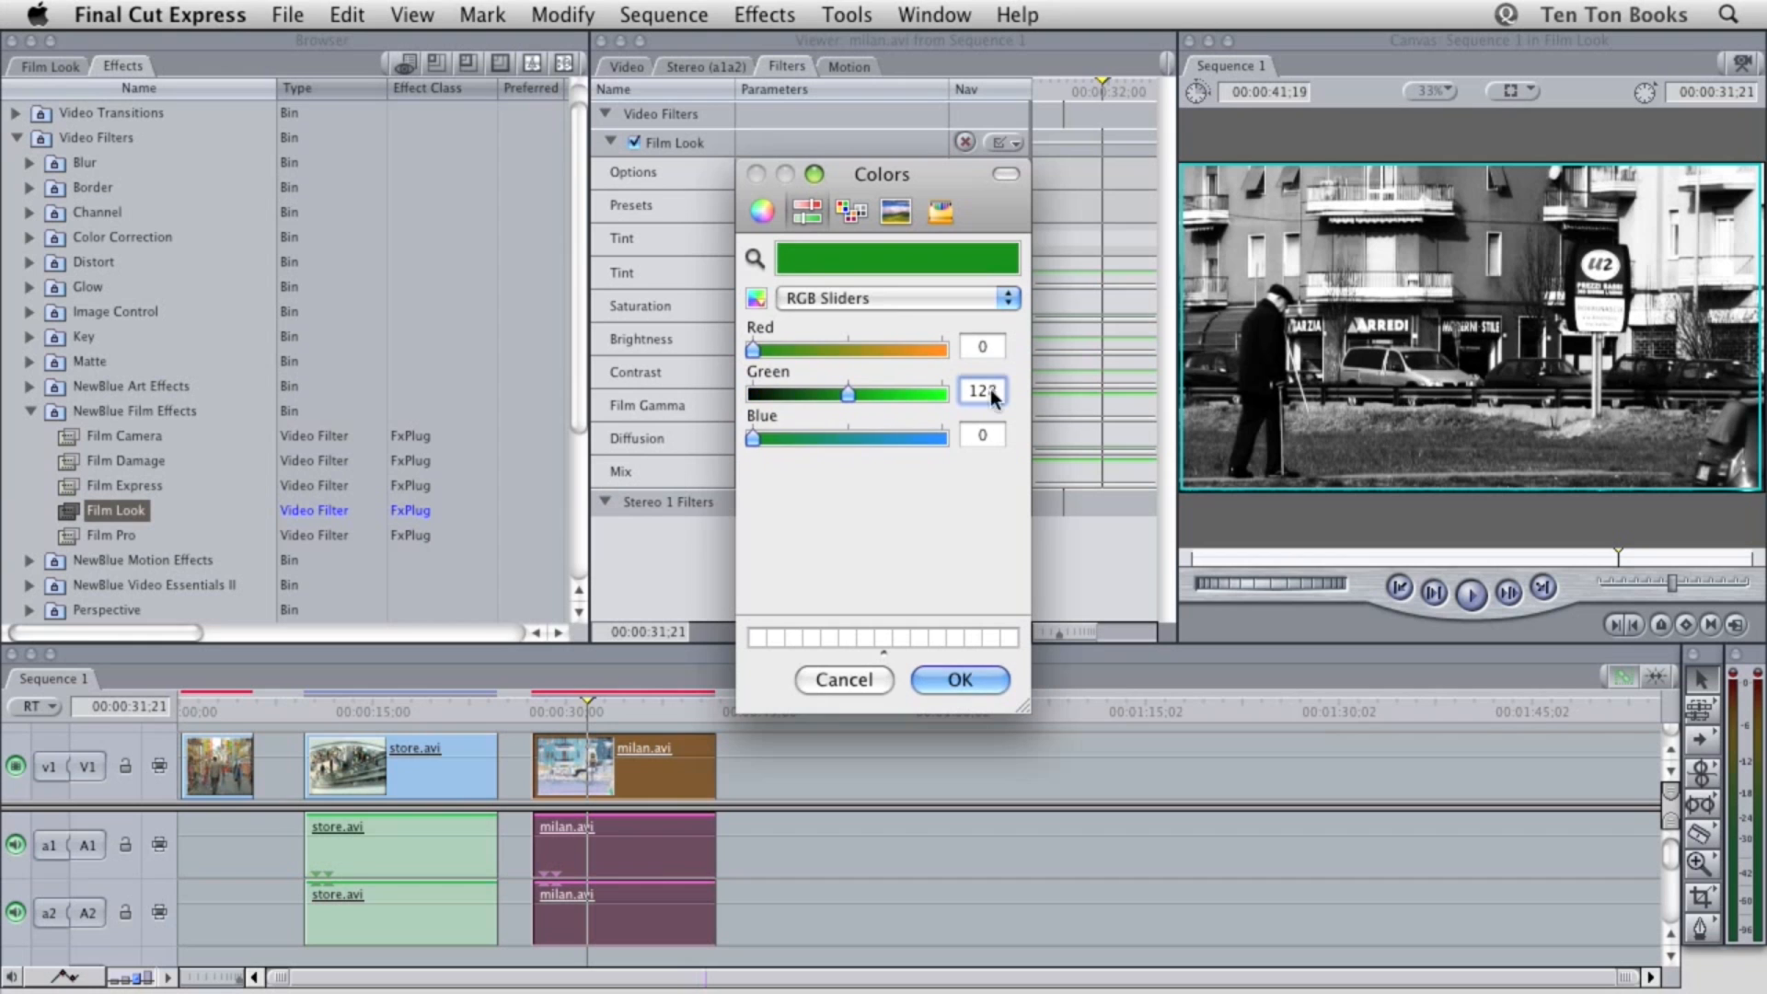
pyautogui.click(987, 436)
pyautogui.write('192')
pyautogui.press('Return')
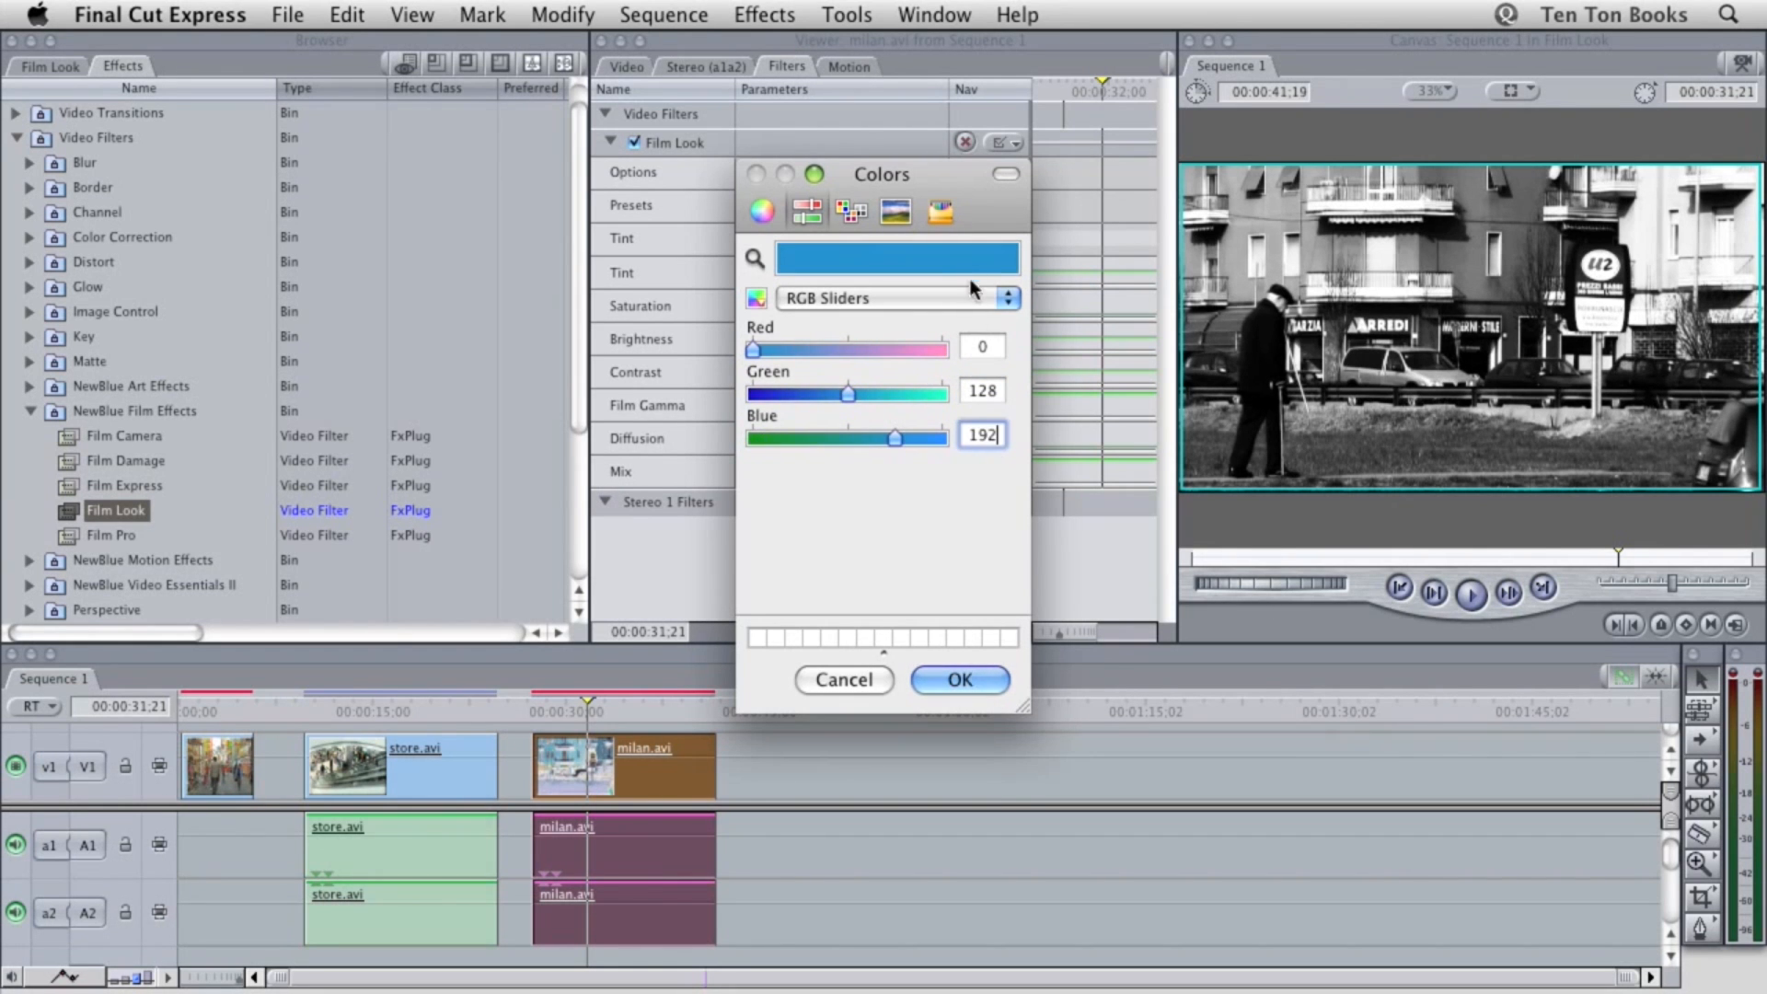
pyautogui.click(950, 678)
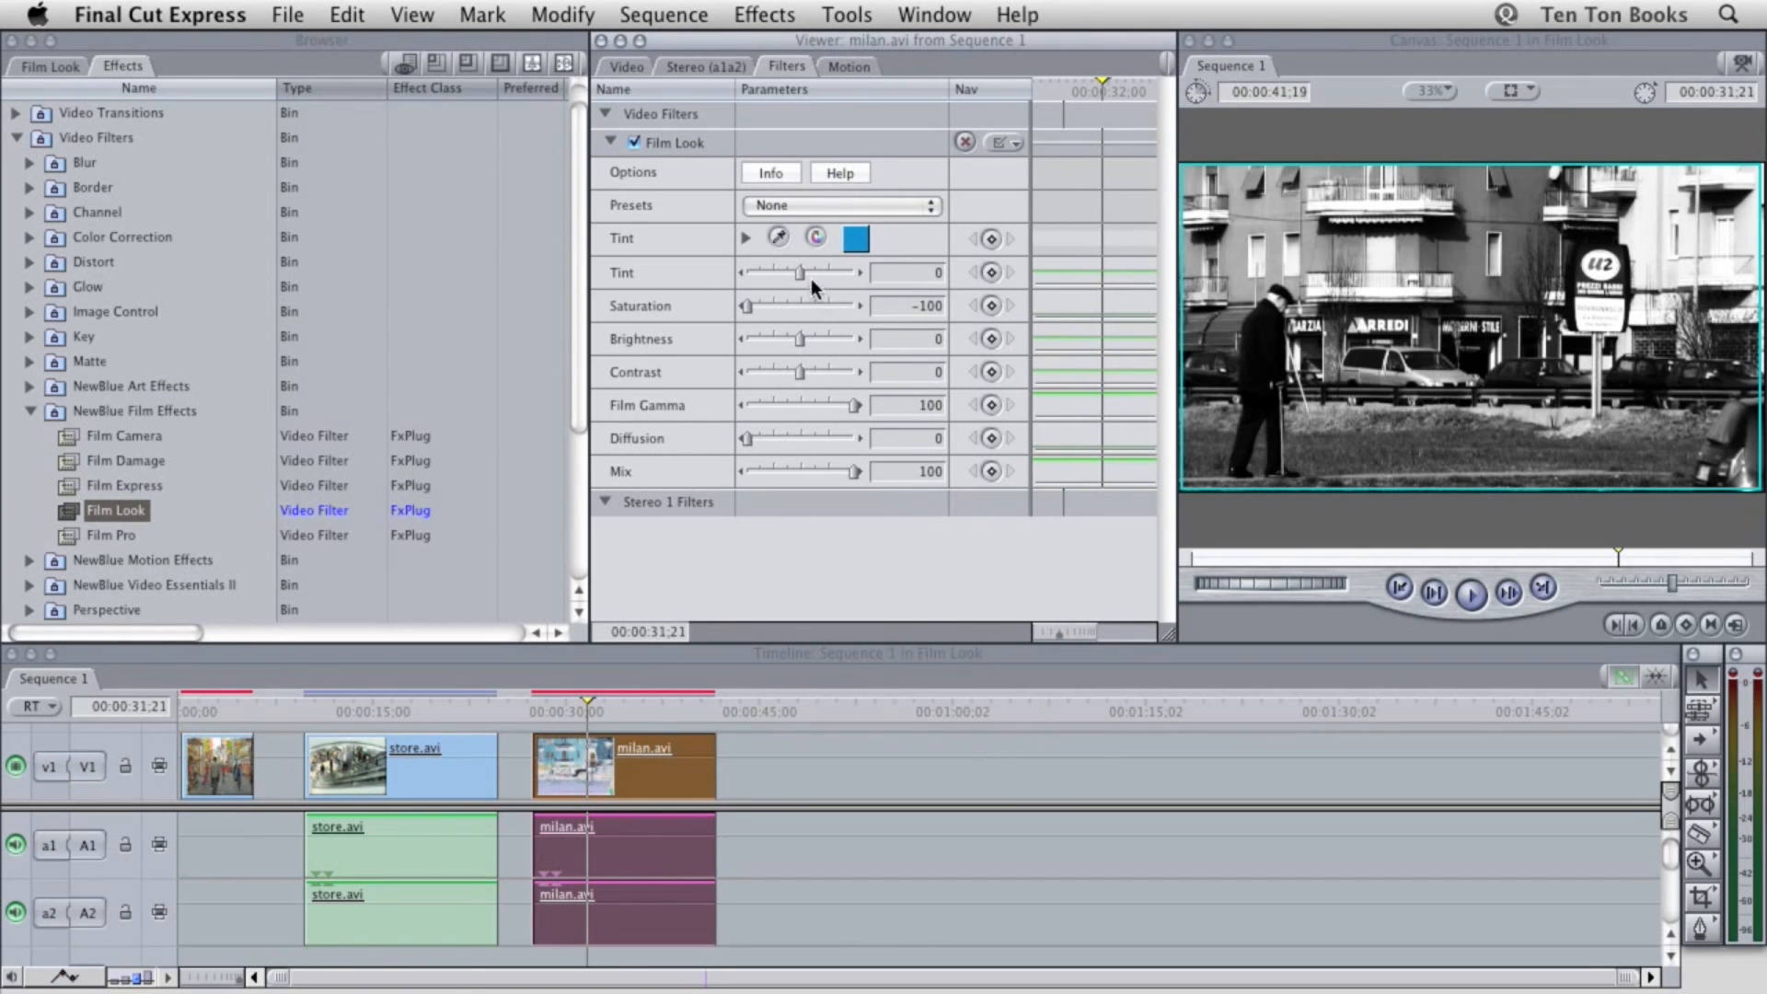
# Set the milan.avi clip's Film Look Tint to 100, Film Gamma to 40 and Contrast to 49
pyautogui.moveTo(804, 270); pyautogui.dragTo(869, 274)
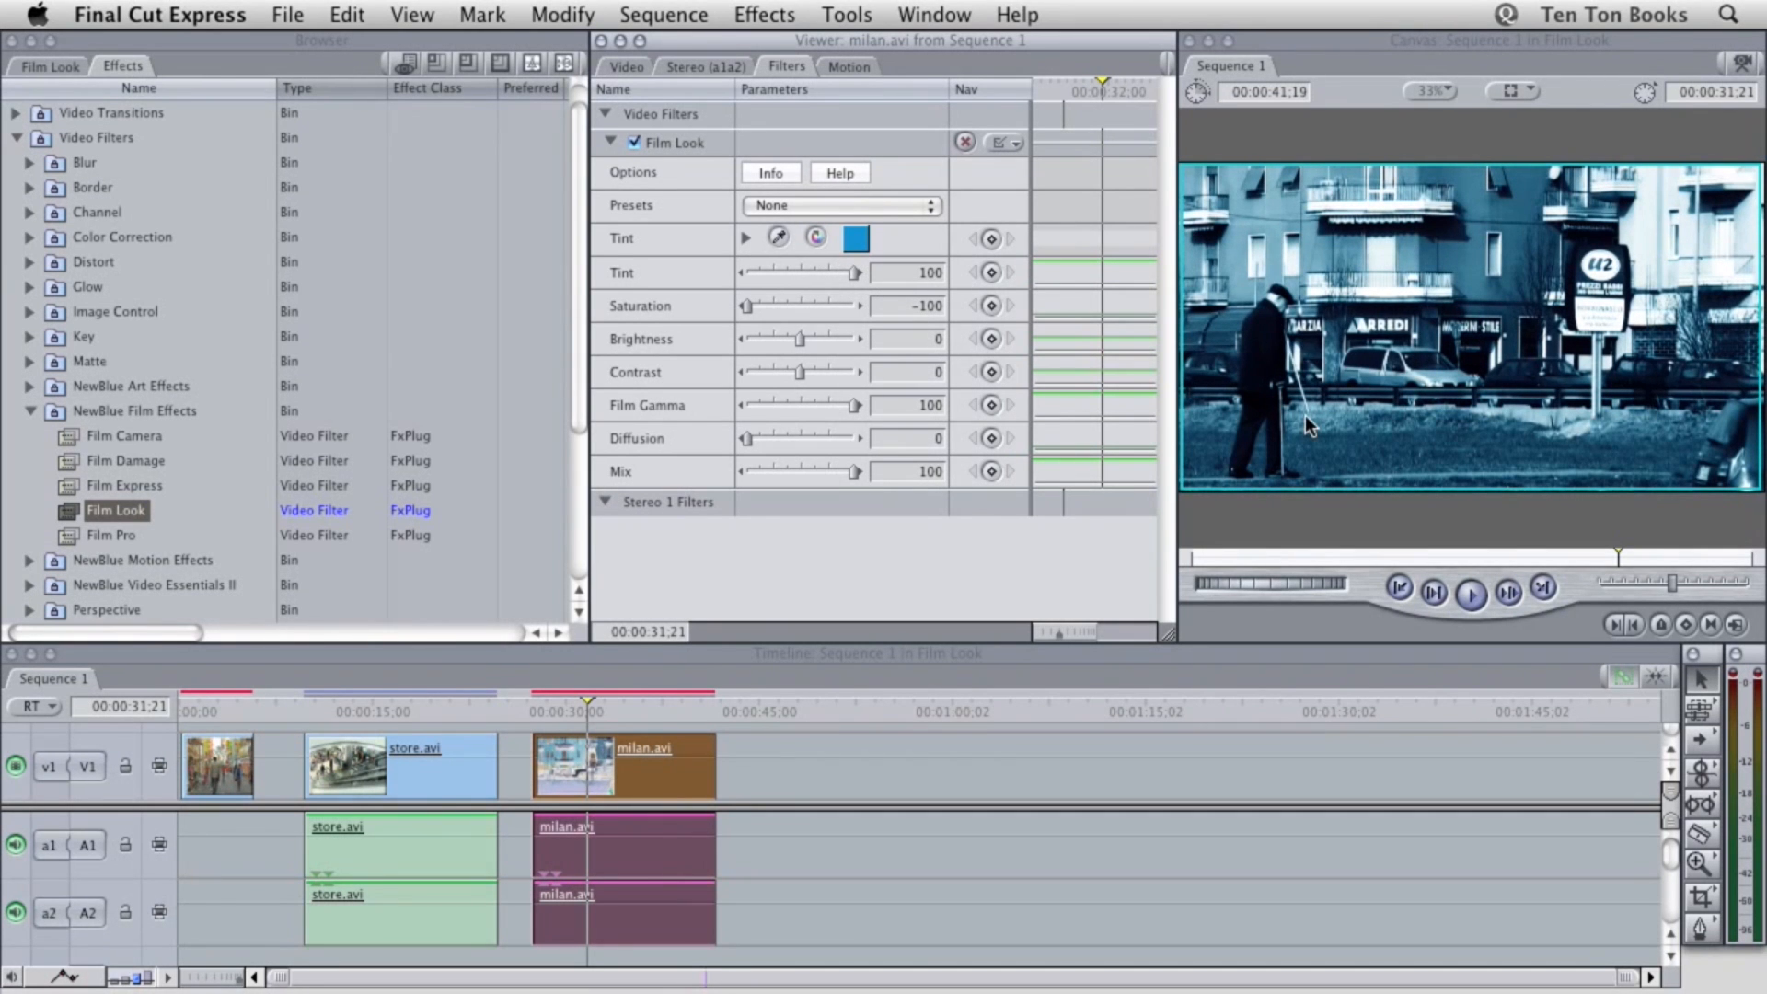
pyautogui.click(885, 307)
pyautogui.click(809, 405)
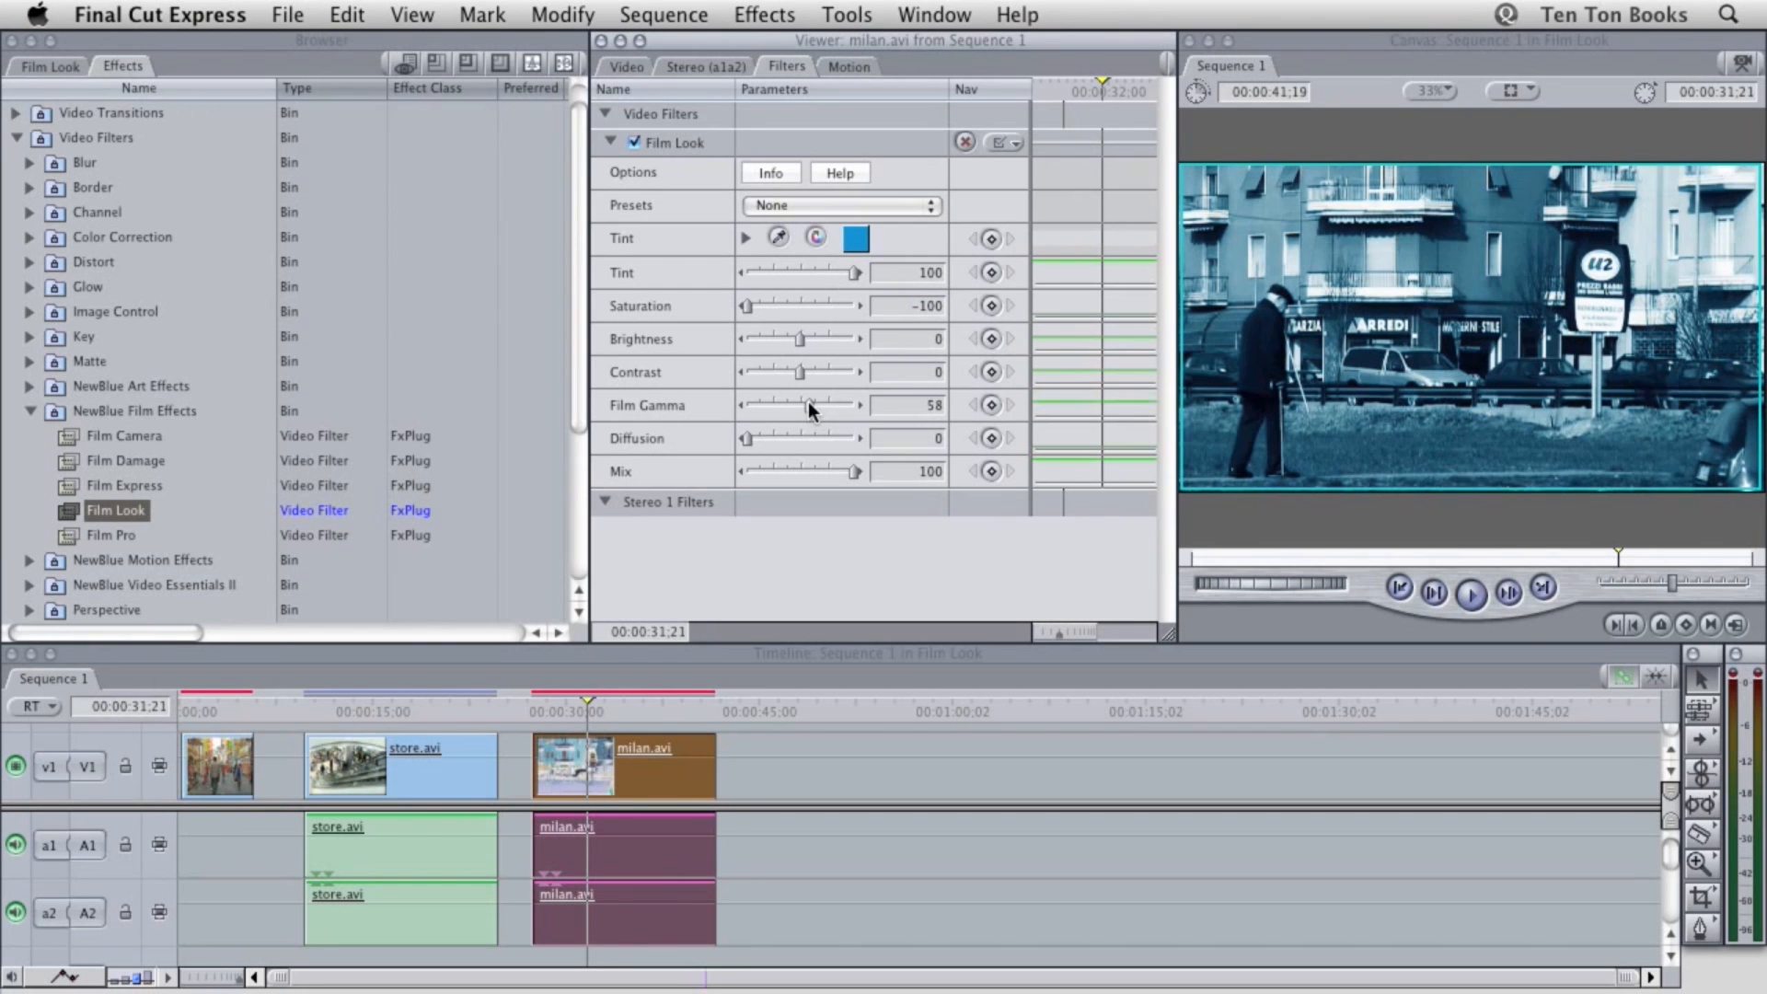
pyautogui.moveTo(808, 401); pyautogui.dragTo(798, 401)
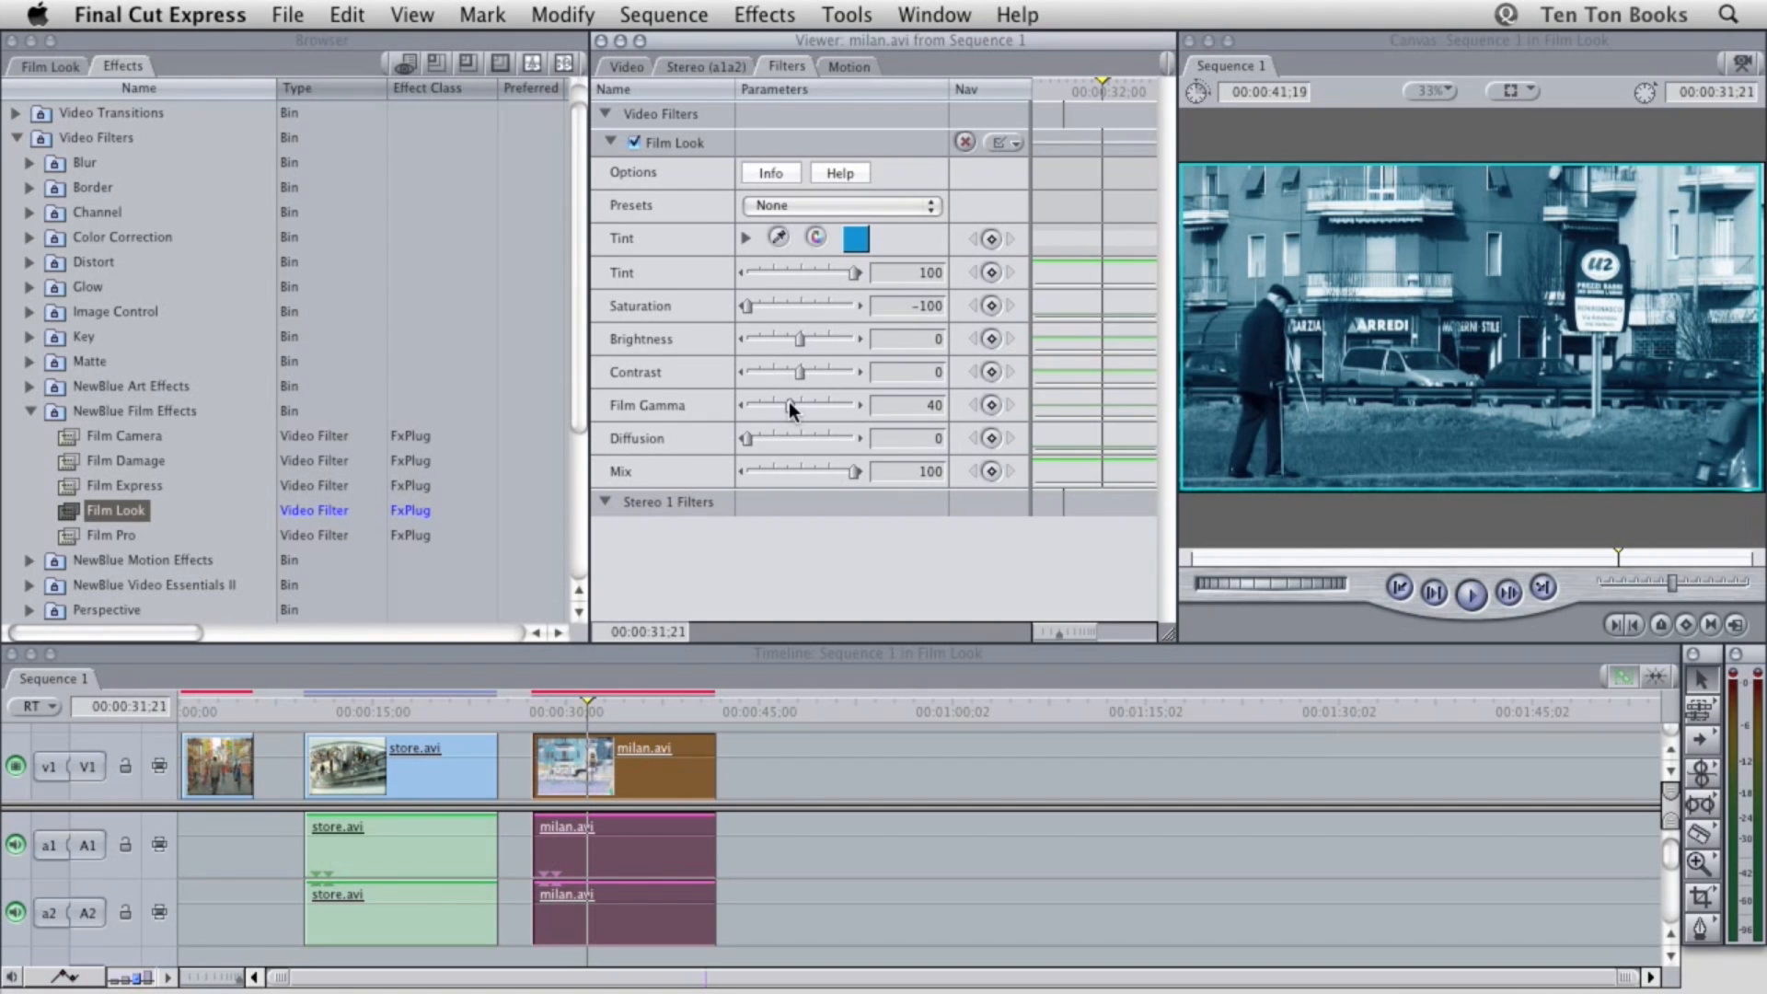
pyautogui.moveTo(800, 371); pyautogui.dragTo(822, 375)
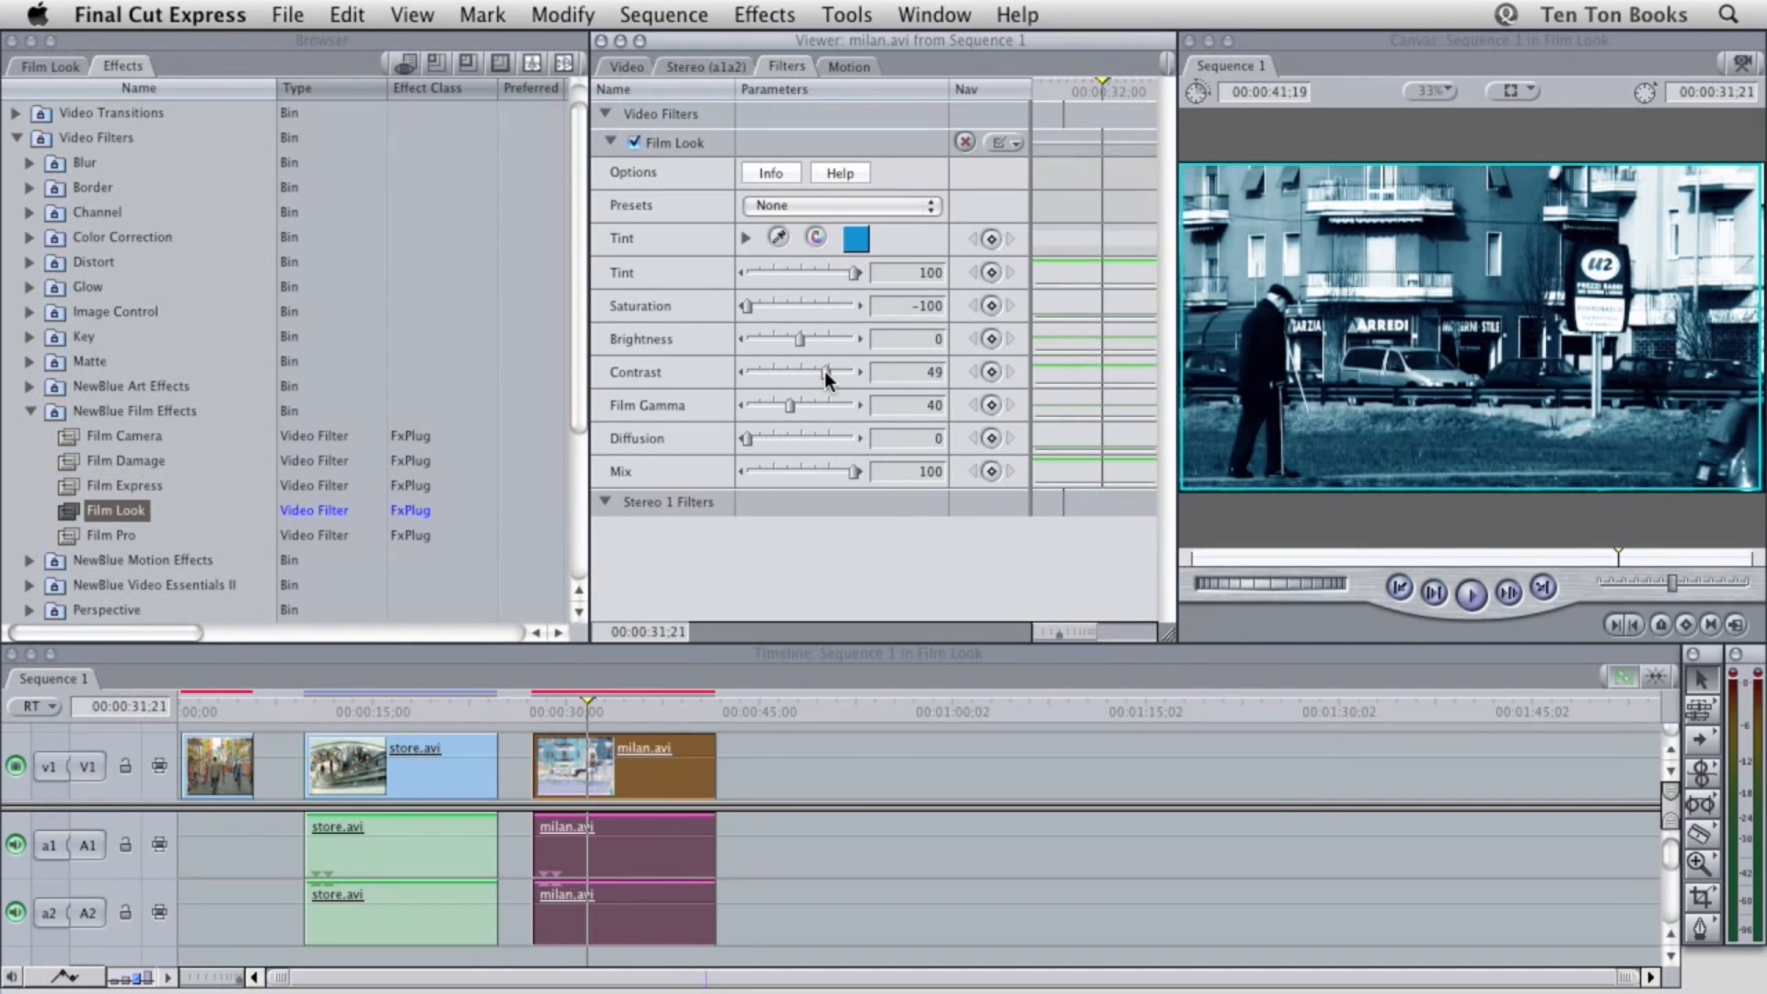
# Preview the milan.avi clip at 00:00:32;20, and set the Film Look filter's Brightness to 10 and Diffusion to 50
pyautogui.click(589, 704)
pyautogui.moveTo(588, 699)
pyautogui.mouseDown()
pyautogui.moveTo(657, 693)
pyautogui.moveTo(598, 693)
pyautogui.mouseUp()
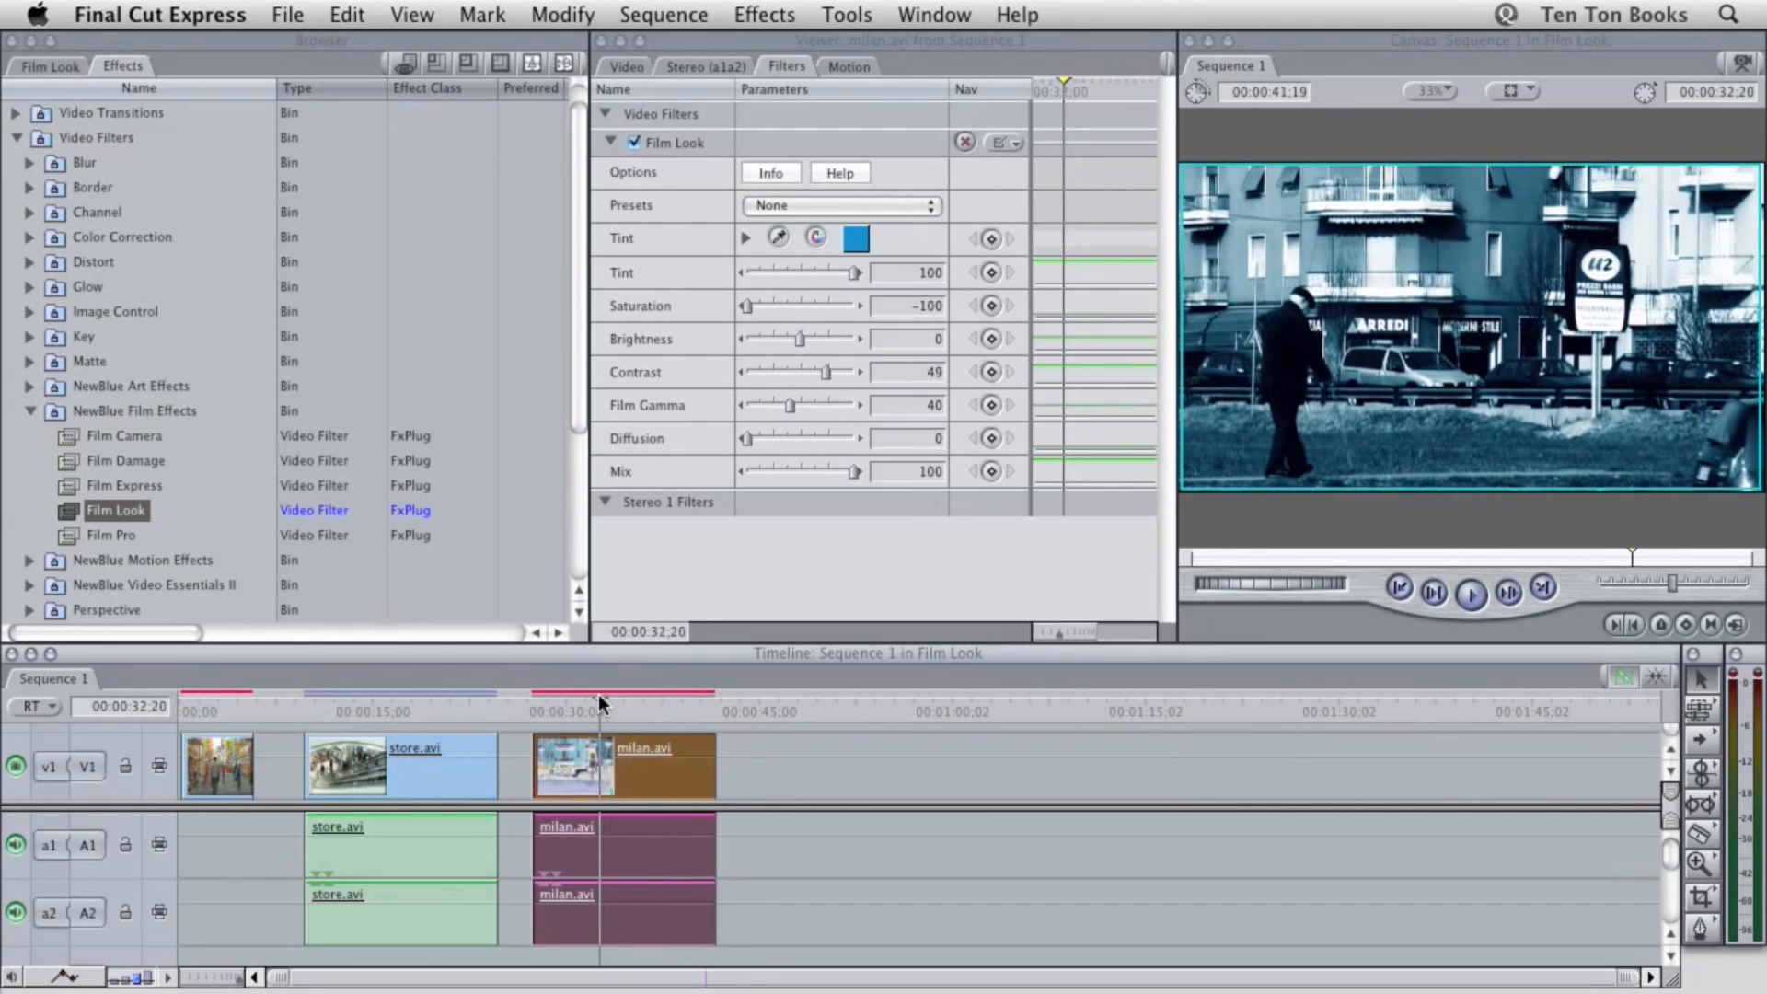
pyautogui.click(901, 343)
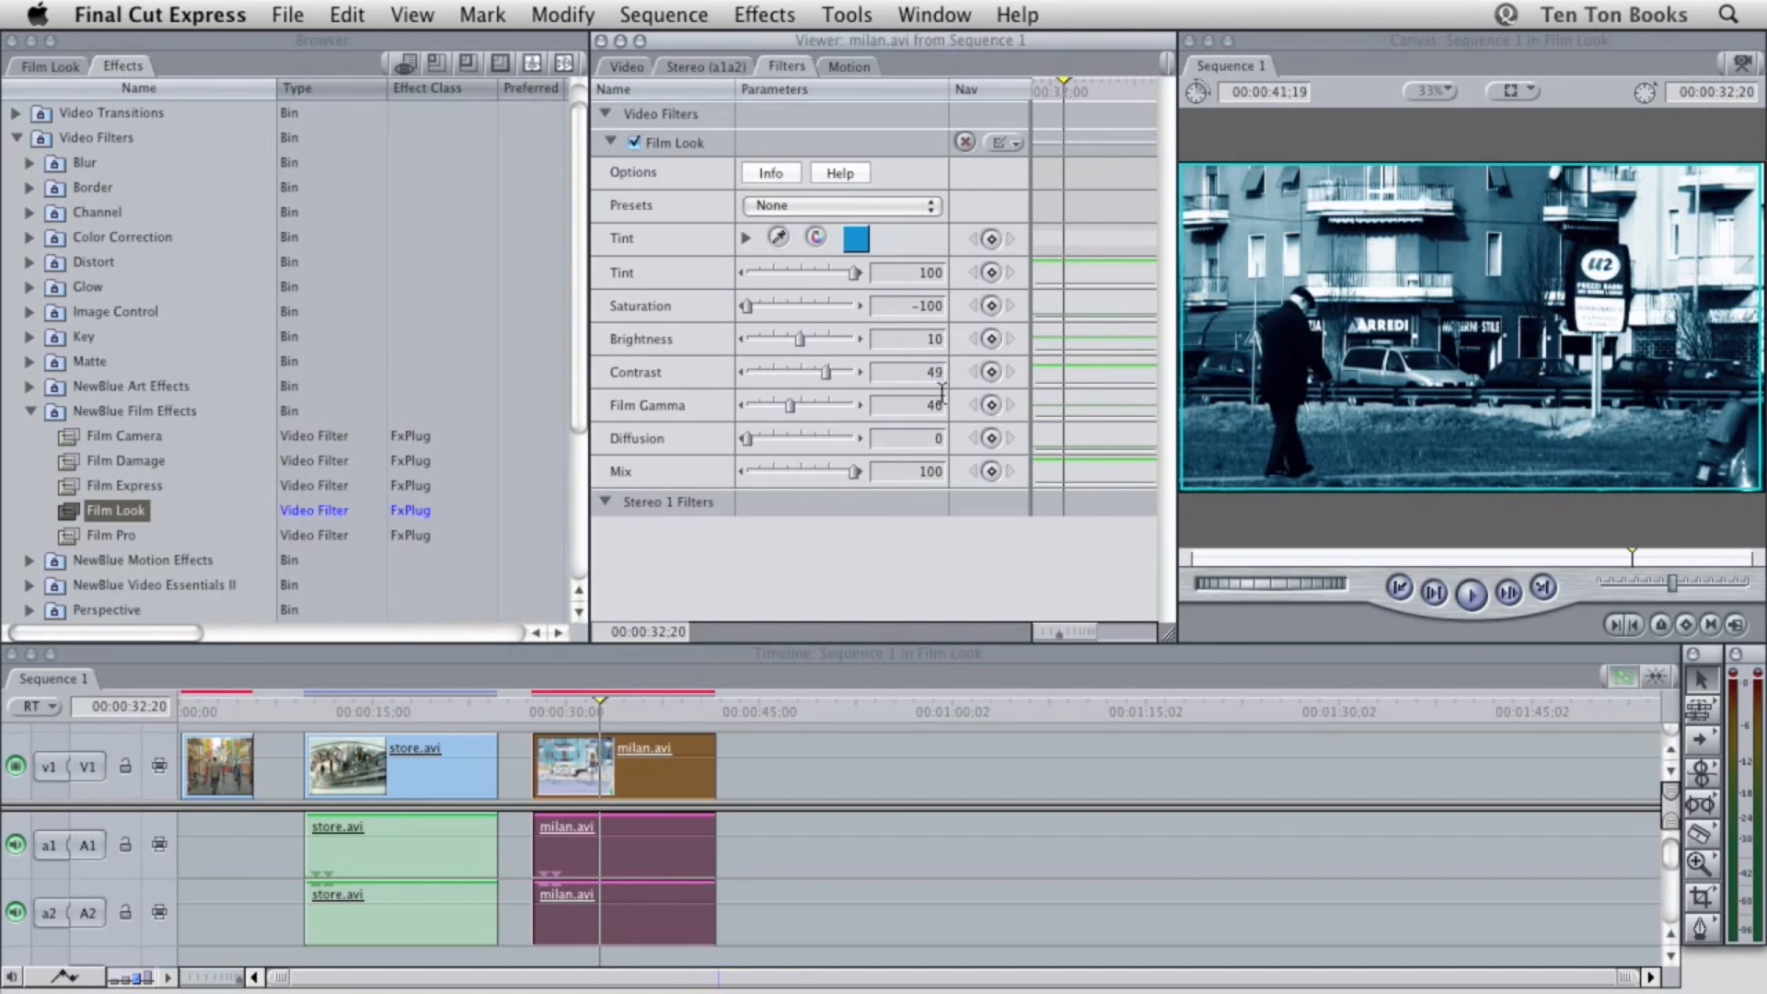
pyautogui.moveTo(929, 442); pyautogui.dragTo(944, 442)
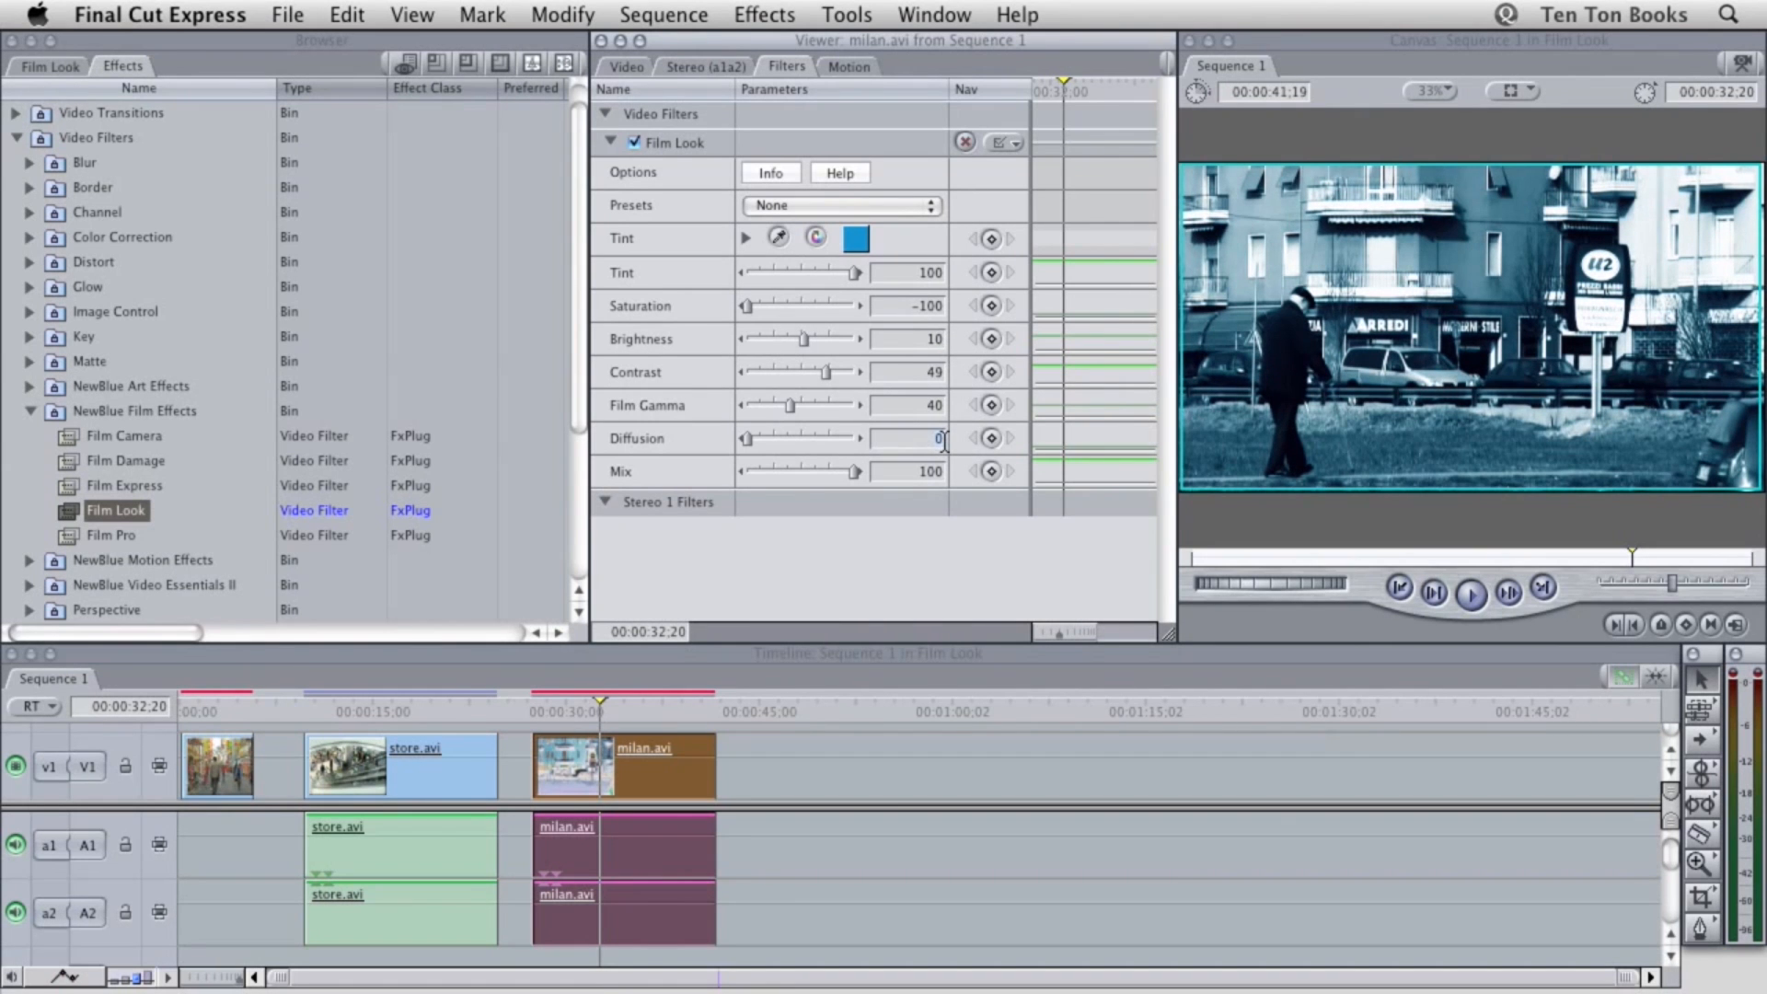
pyautogui.write('50')
pyautogui.press('Tab')
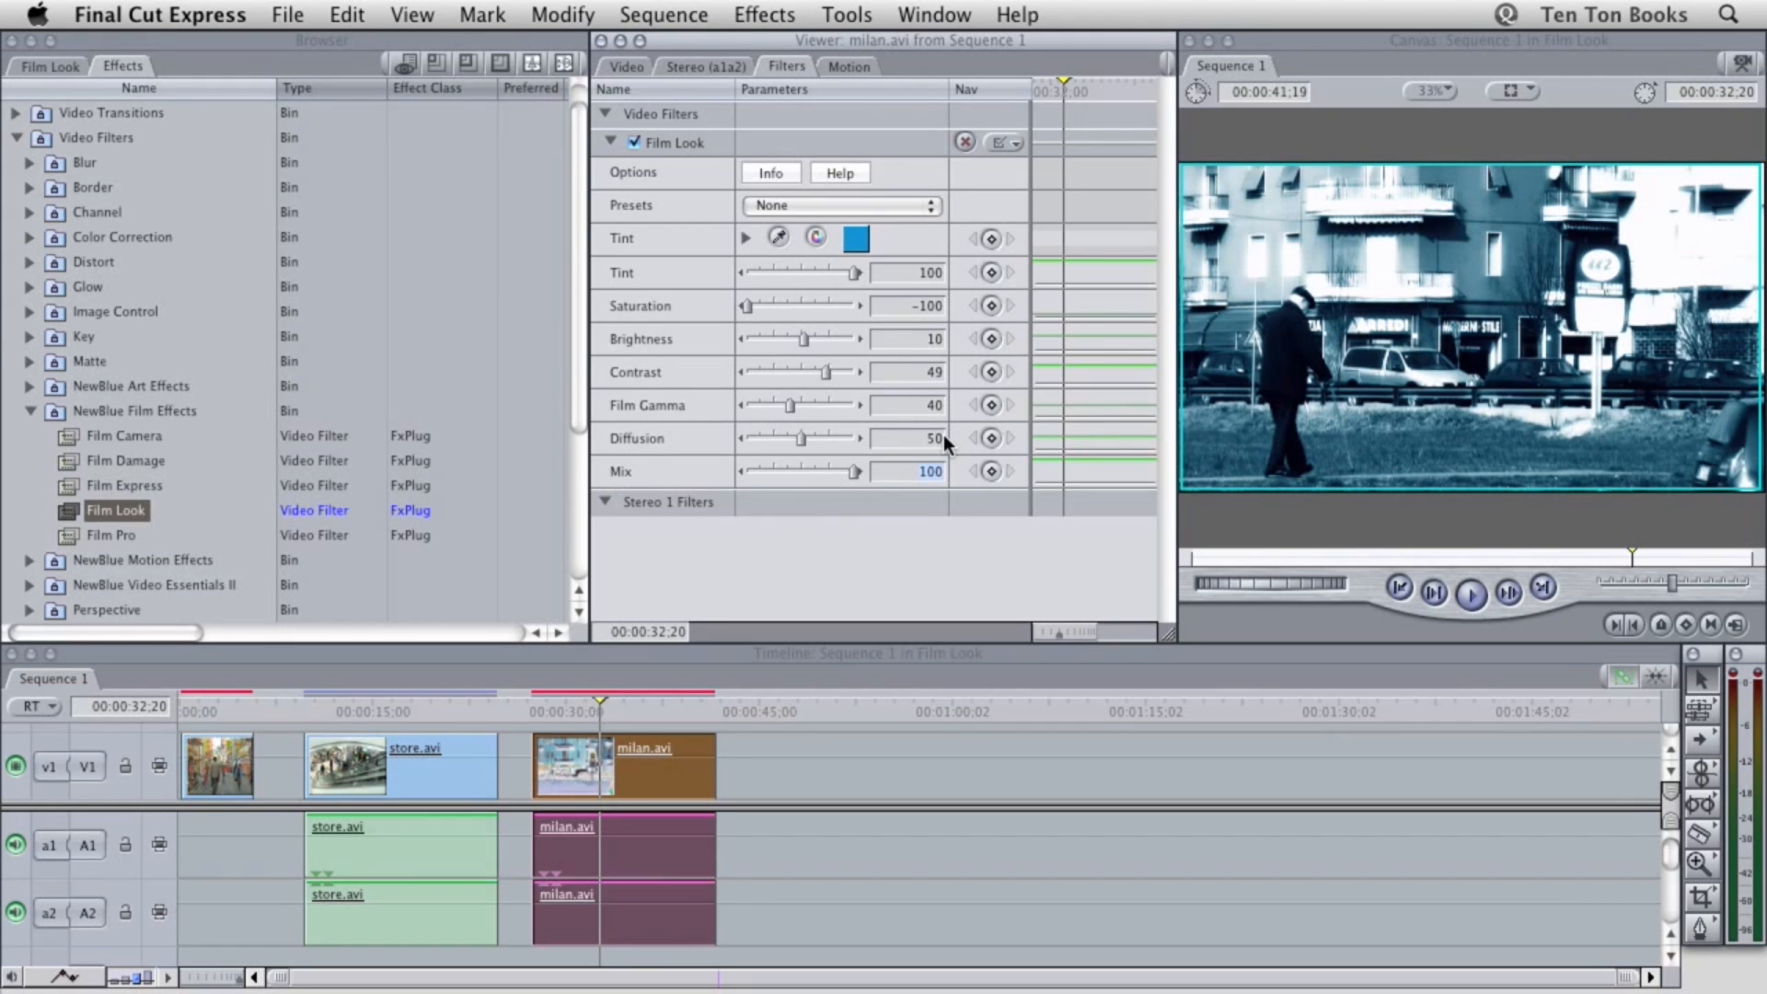
# Scrub back toward the start of the milan.avi clip to review its filtered look at different frames
pyautogui.moveTo(599, 699)
pyautogui.mouseDown()
pyautogui.moveTo(686, 701)
pyautogui.moveTo(567, 694)
pyautogui.mouseUp()
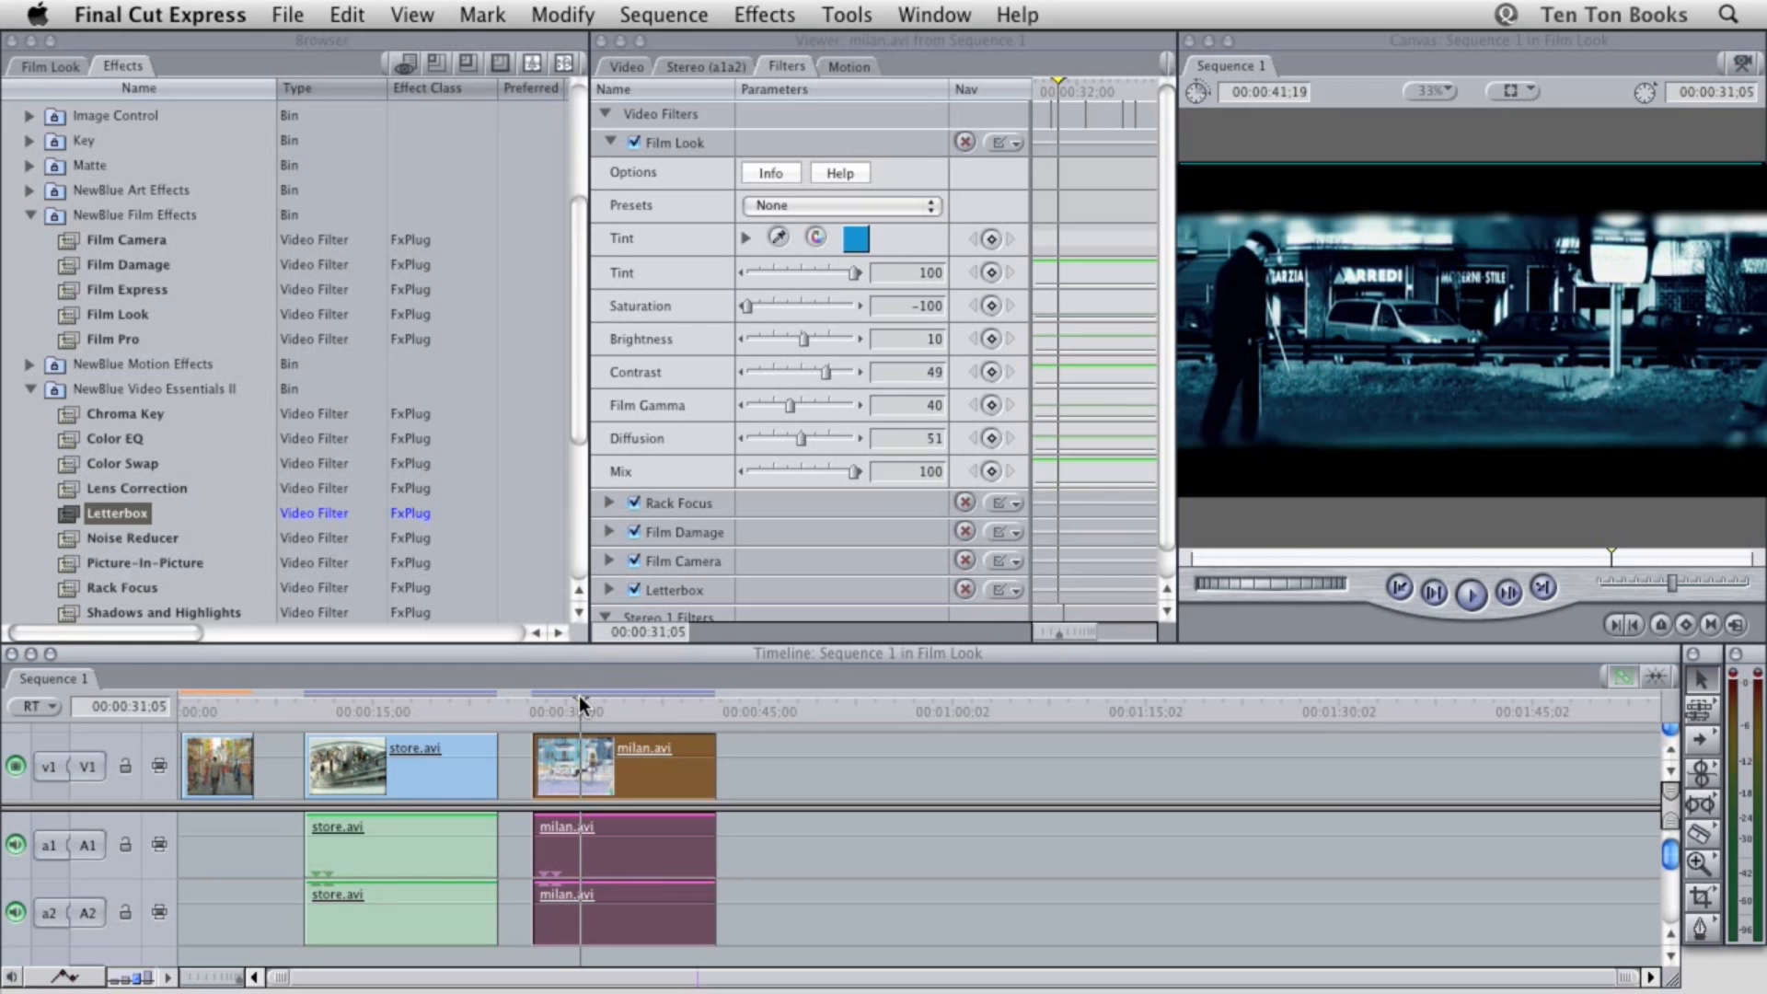
pyautogui.moveTo(579, 704)
pyautogui.mouseDown()
pyautogui.moveTo(701, 698)
pyautogui.moveTo(547, 697)
pyautogui.mouseUp()
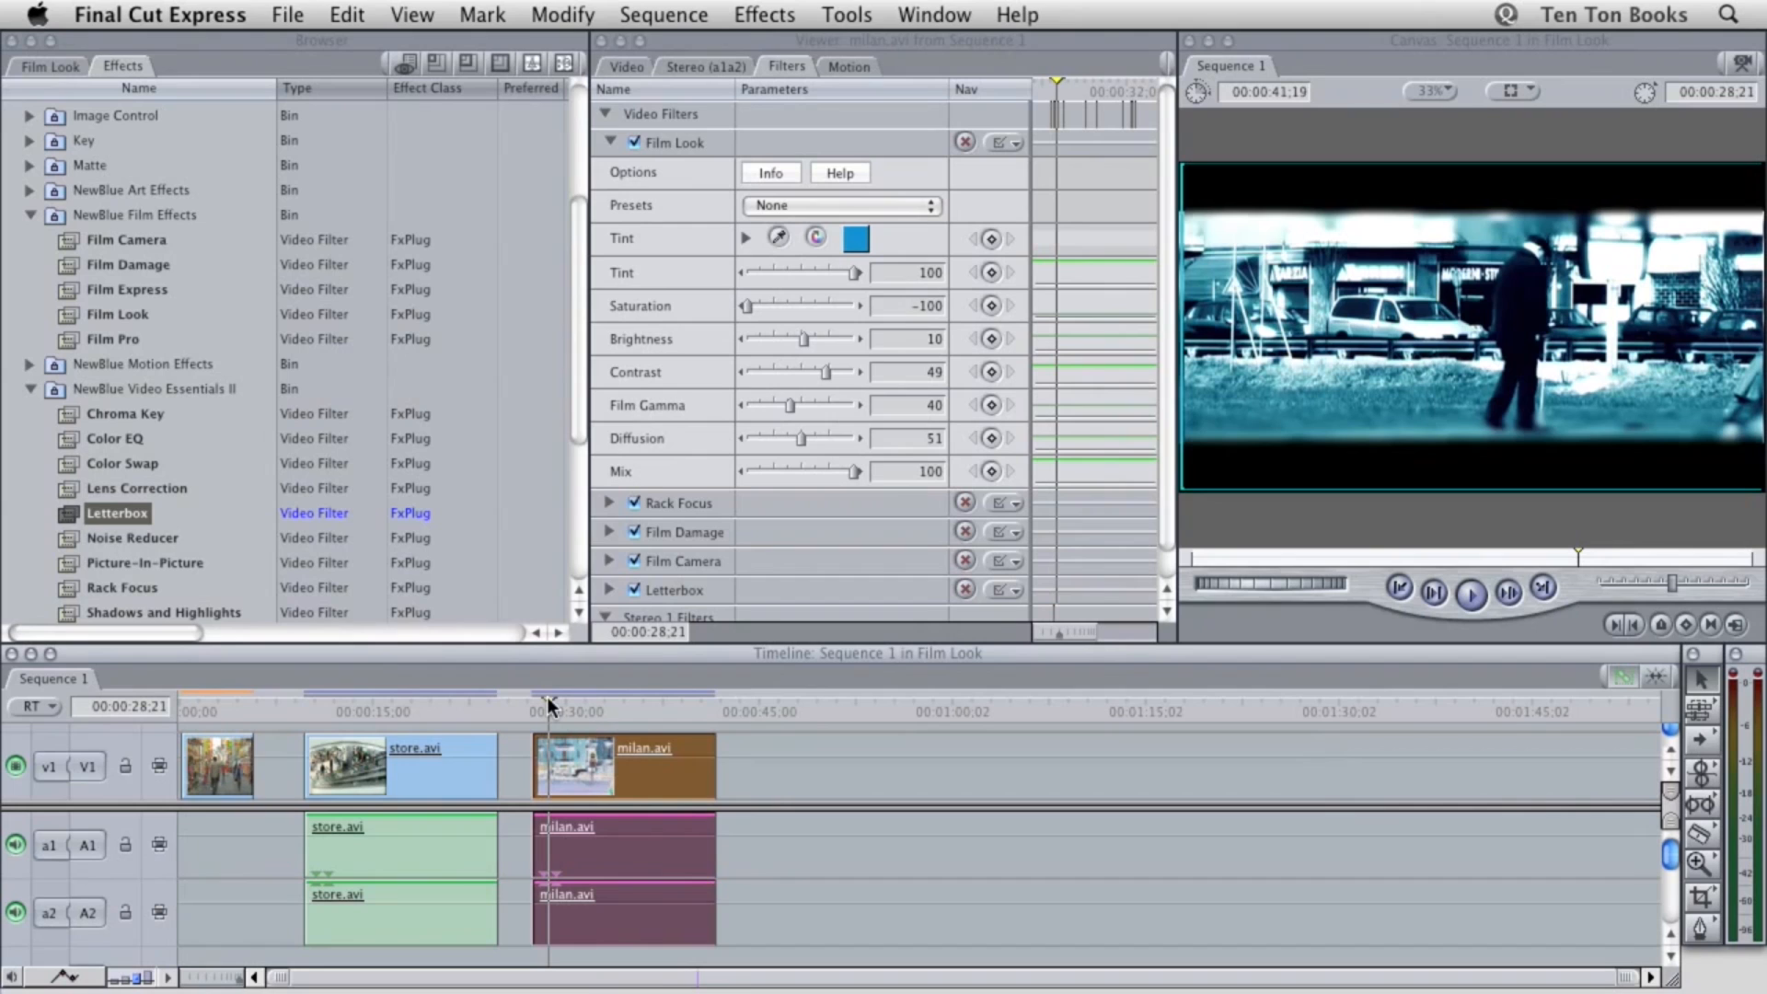